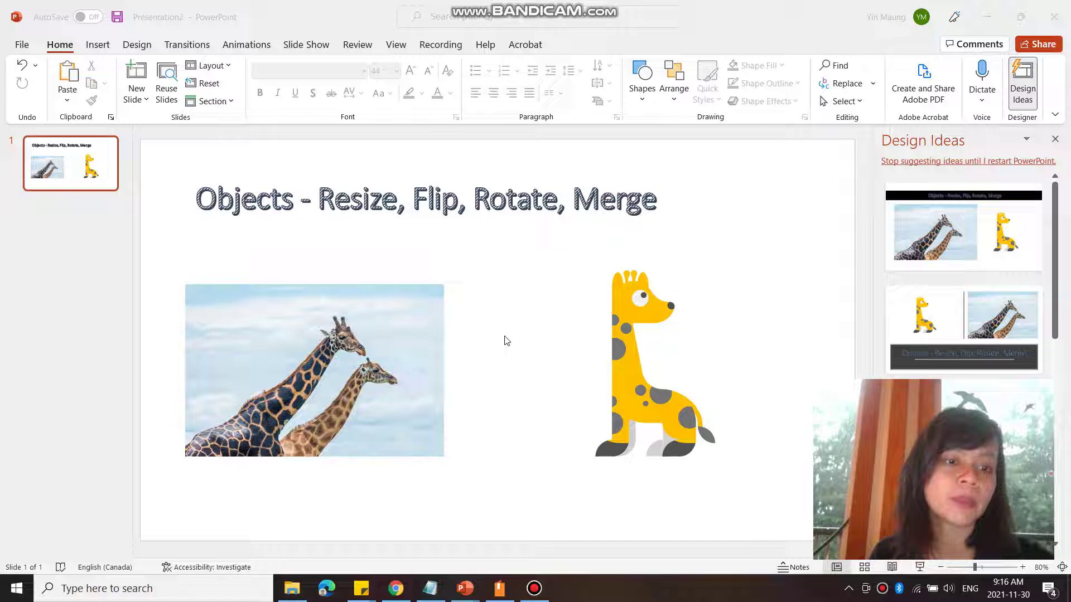
# Step: Enlarge the giraffe photo by dragging its top-right corner outward
pyautogui.click(407, 347)
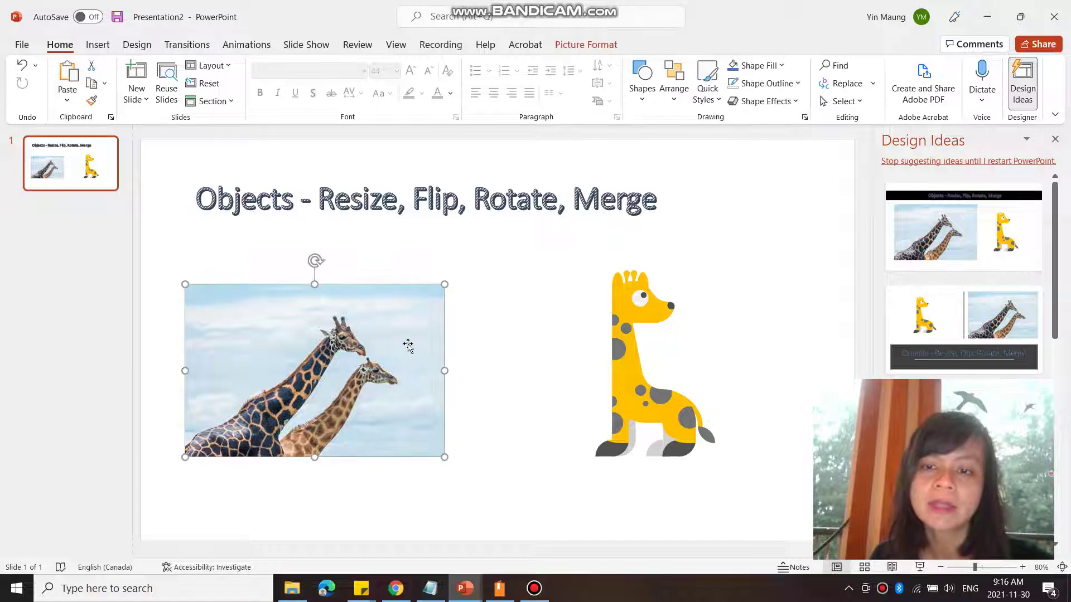
pyautogui.click(637, 377)
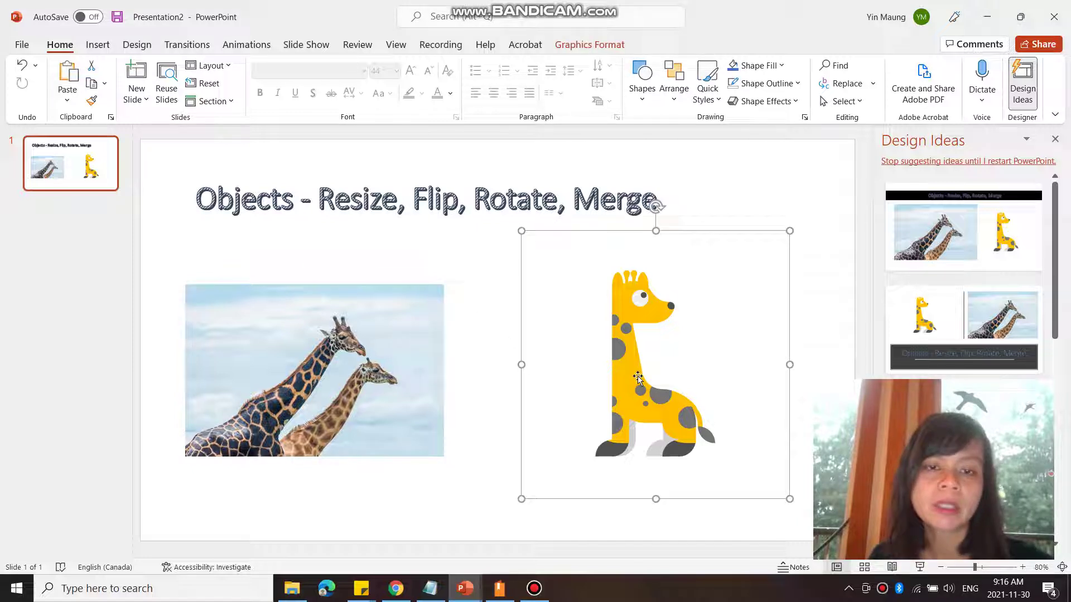
pyautogui.click(315, 311)
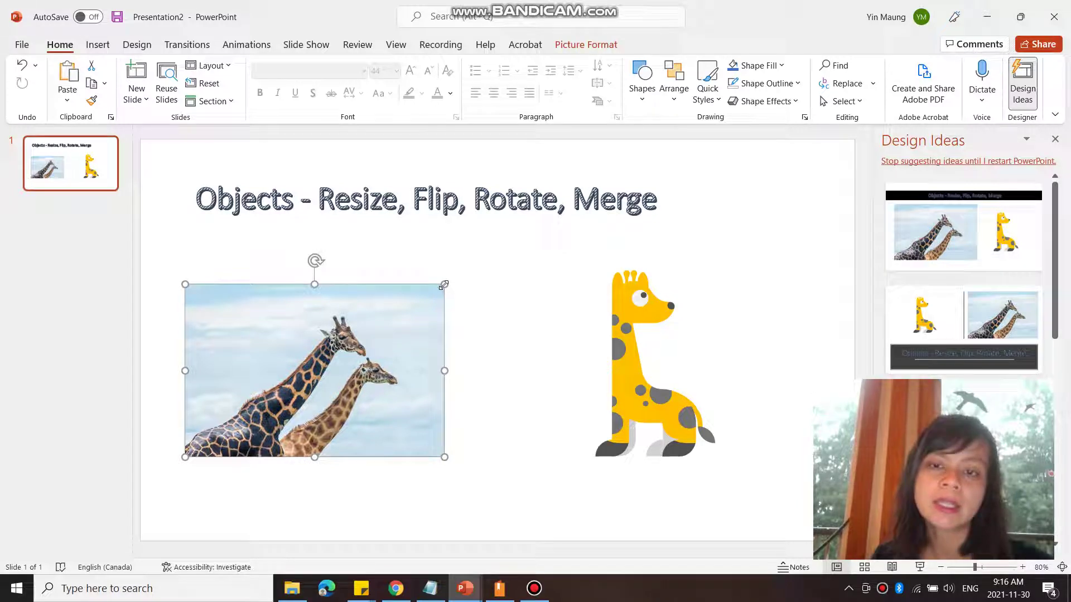
pyautogui.moveTo(444, 285)
pyautogui.mouseDown()
pyautogui.moveTo(541, 241)
pyautogui.moveTo(313, 341)
pyautogui.moveTo(551, 255)
pyautogui.moveTo(400, 327)
pyautogui.moveTo(600, 236)
pyautogui.moveTo(457, 299)
pyautogui.moveTo(489, 255)
pyautogui.mouseUp()
# Step: Enlarge the cartoon giraffe from its corner and adjust its width
pyautogui.click(629, 302)
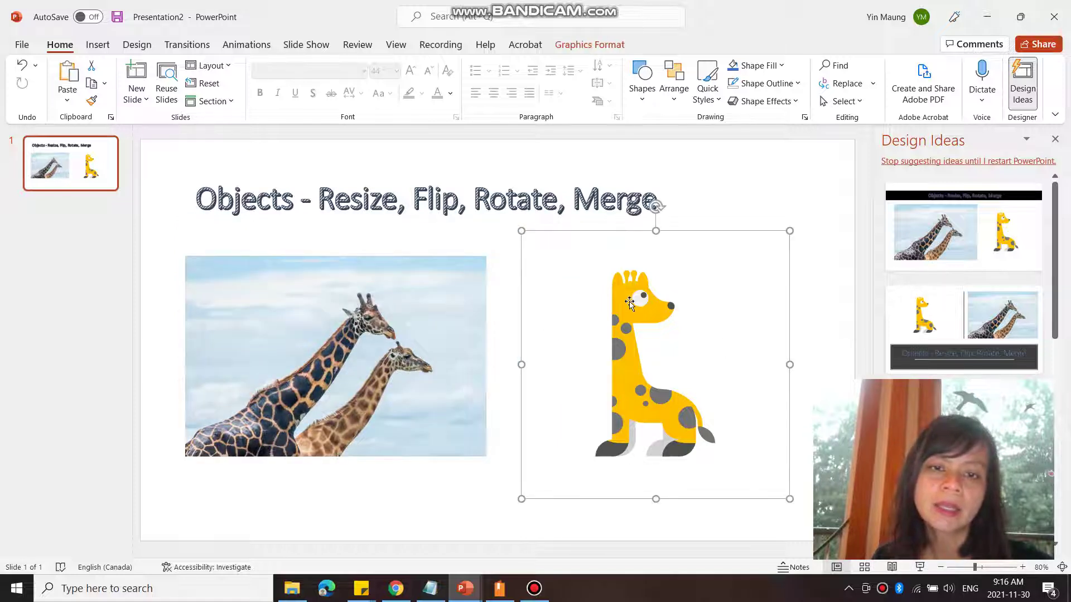
pyautogui.moveTo(792, 231); pyautogui.dragTo(874, 182)
pyautogui.moveTo(649, 340); pyautogui.dragTo(619, 341)
pyautogui.click(753, 176)
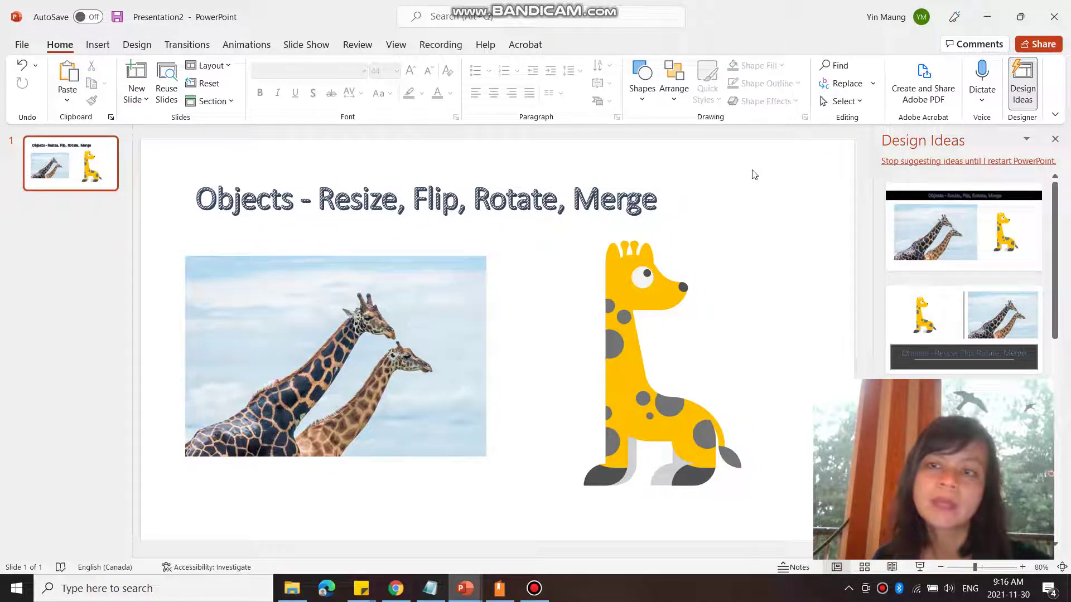
# Step: Shrink the cartoon giraffe slightly and nudge it up and to the right
pyautogui.click(460, 363)
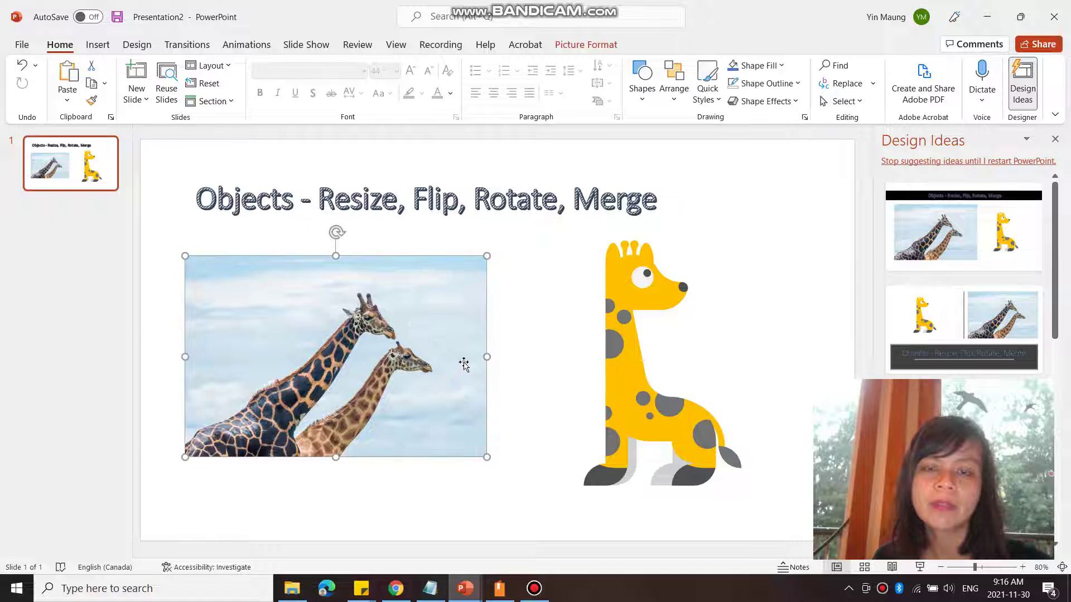
pyautogui.moveTo(646, 411)
pyautogui.mouseDown()
pyautogui.moveTo(705, 420)
pyautogui.moveTo(645, 394)
pyautogui.mouseUp()
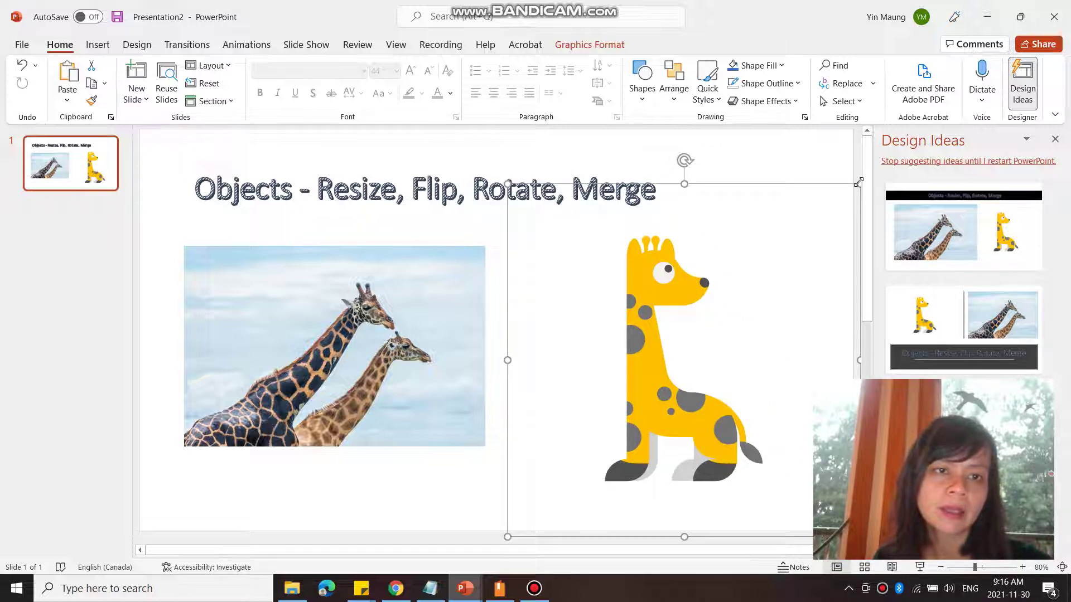
pyautogui.moveTo(859, 183); pyautogui.dragTo(779, 242)
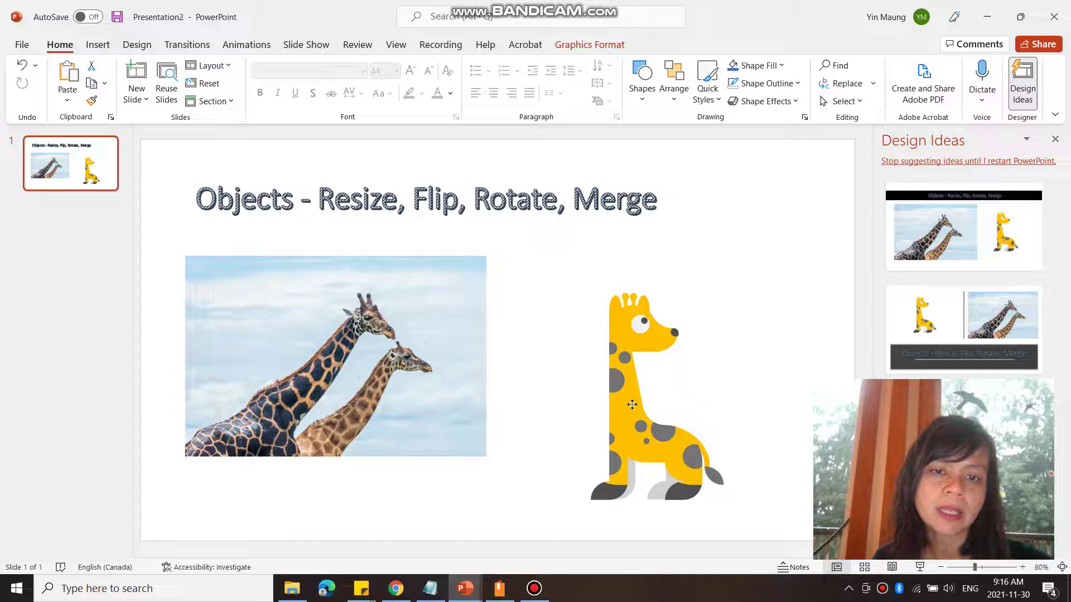
pyautogui.moveTo(631, 405); pyautogui.dragTo(642, 388)
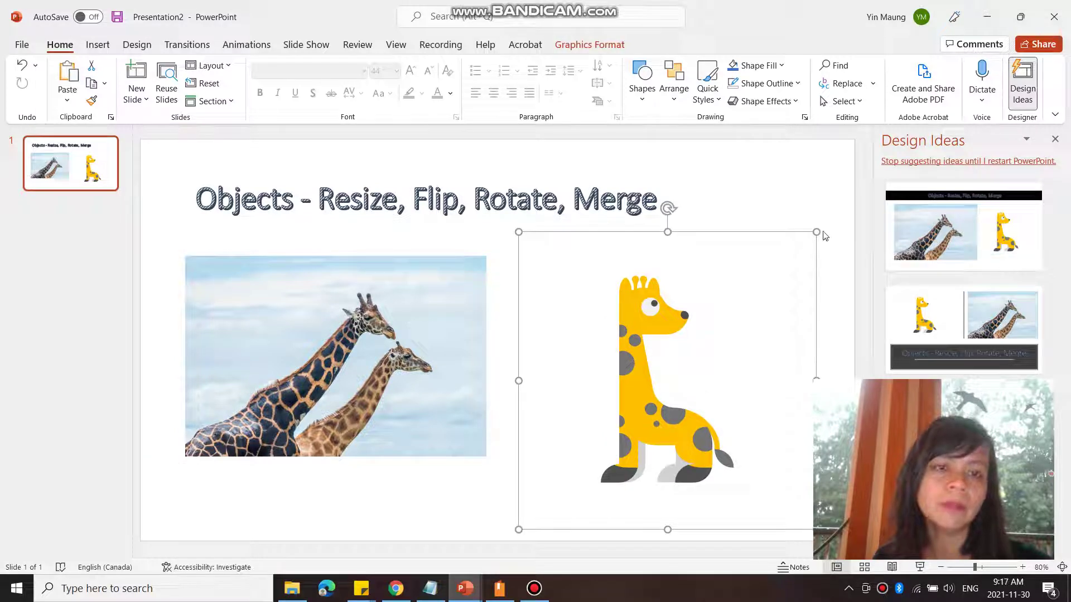
pyautogui.moveTo(817, 229); pyautogui.dragTo(788, 260)
pyautogui.moveTo(725, 399); pyautogui.dragTo(732, 369)
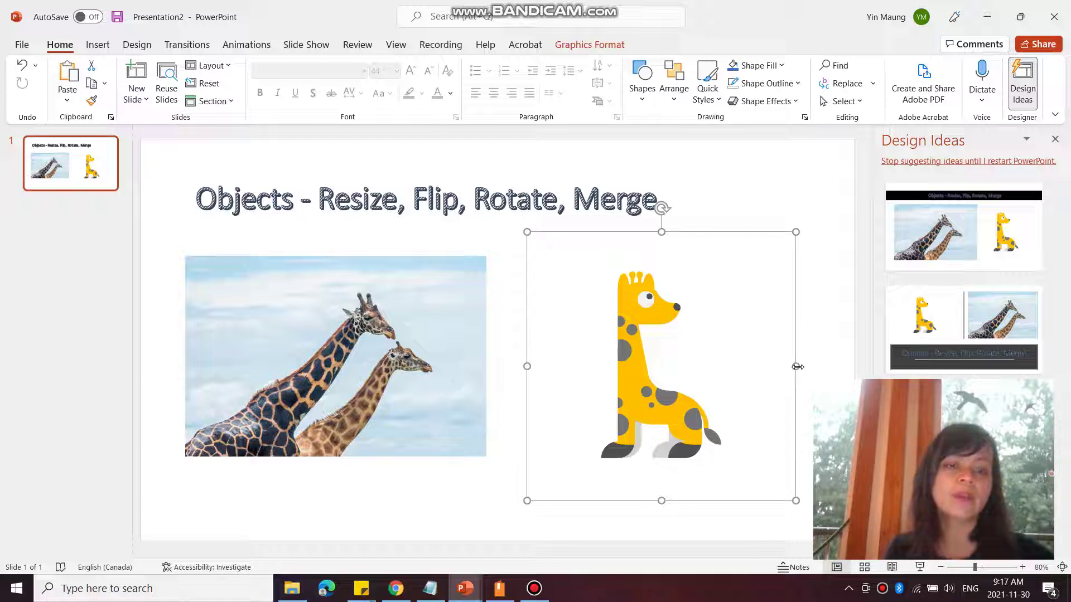
# Step: Mirror the cartoon giraffe so it faces left, keeping it on the right side
pyautogui.moveTo(797, 366); pyautogui.dragTo(307, 363)
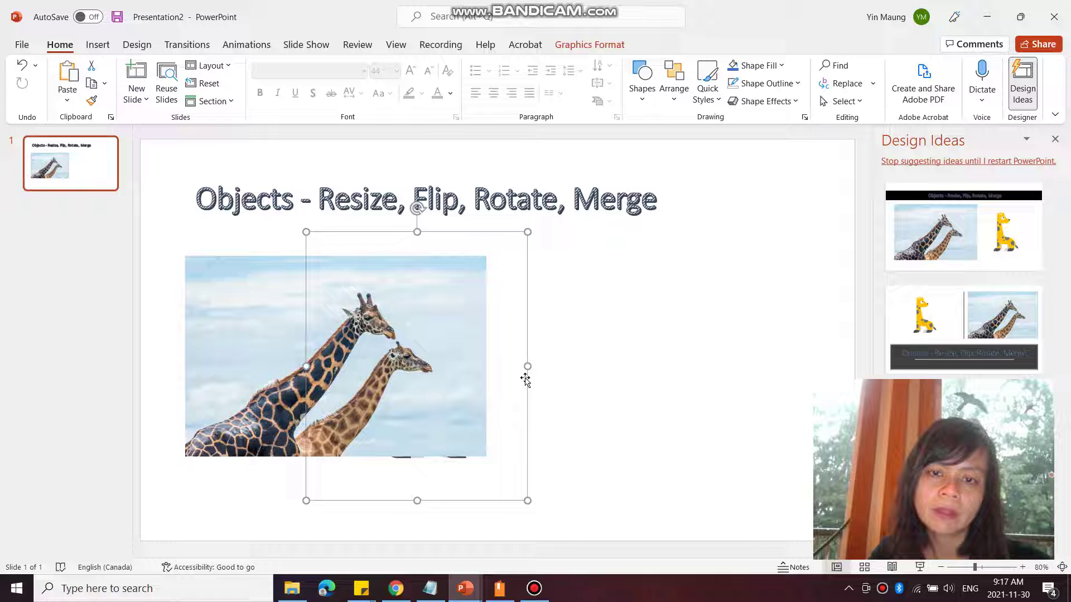
pyautogui.moveTo(525, 380); pyautogui.dragTo(800, 364)
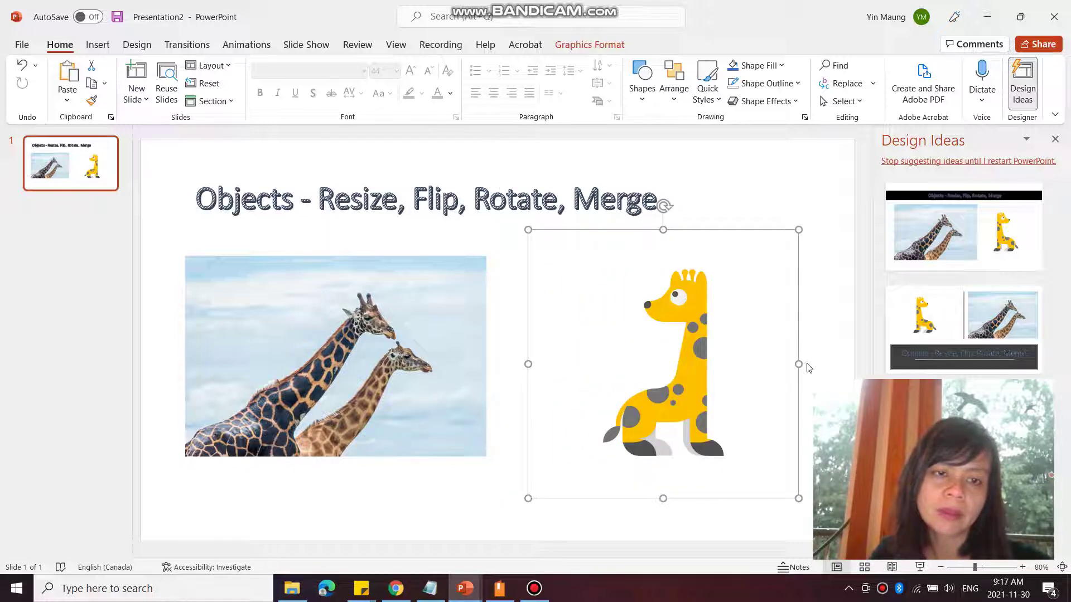
pyautogui.click(789, 201)
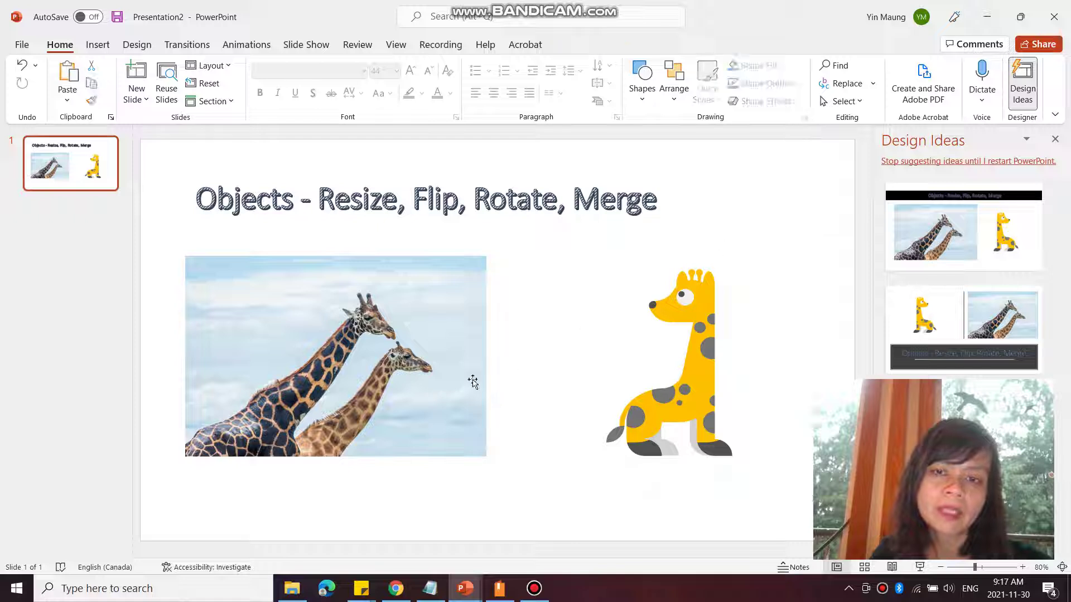
# Step: Flip the giraffe photo horizontally so it faces left, and widen it slightly
pyautogui.click(468, 378)
pyautogui.moveTo(468, 378); pyautogui.dragTo(57, 335)
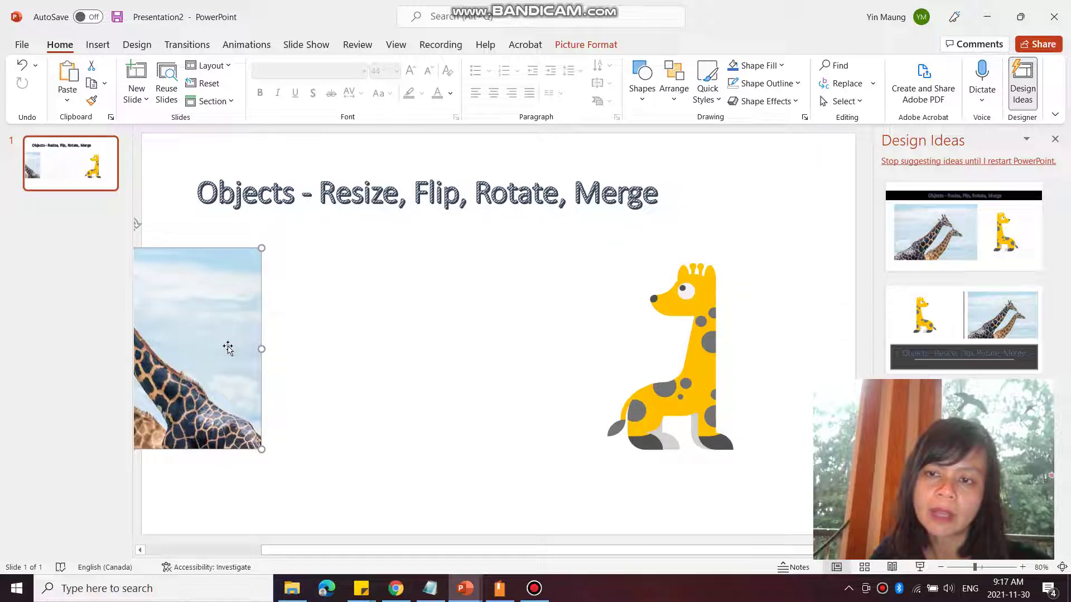
pyautogui.moveTo(230, 350); pyautogui.dragTo(497, 353)
pyautogui.moveTo(259, 364); pyautogui.dragTo(238, 364)
pyautogui.click(573, 405)
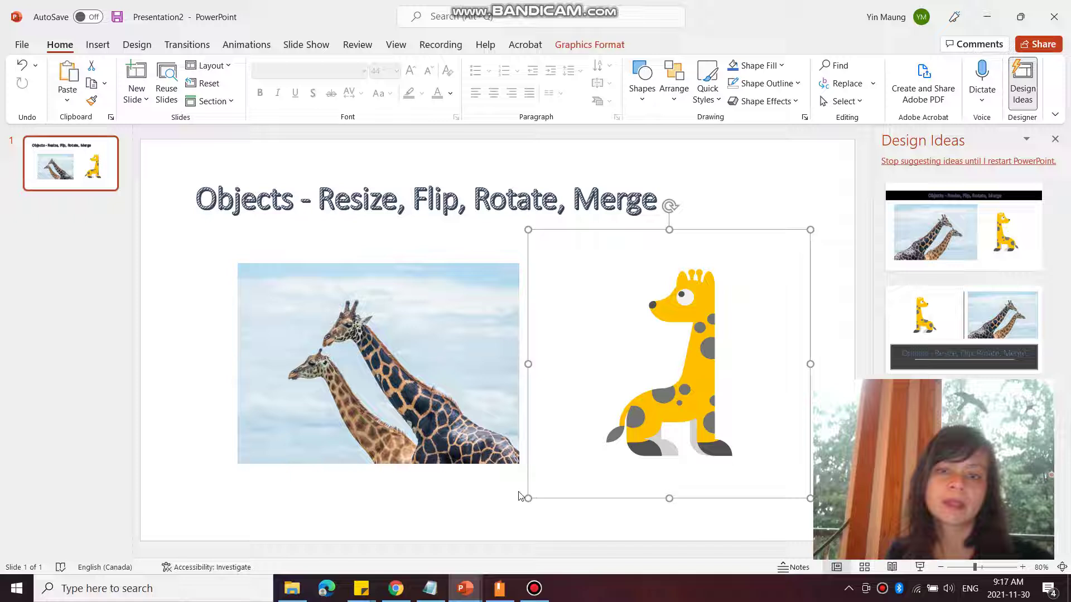
pyautogui.click(486, 497)
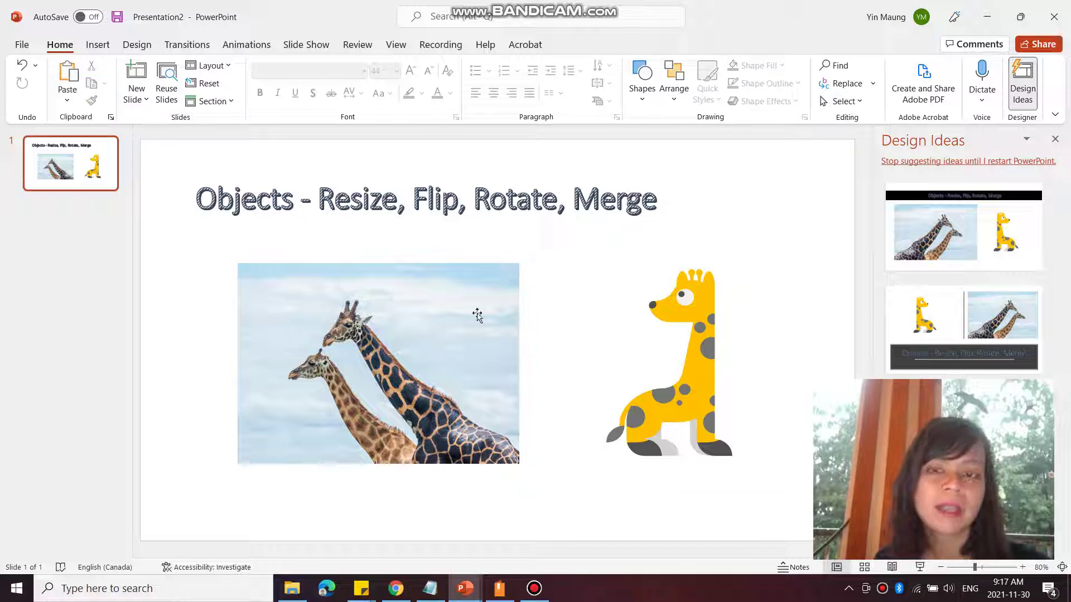
# Step: Rotate the cartoon giraffe clockwise and place it just right of the photo
pyautogui.click(689, 357)
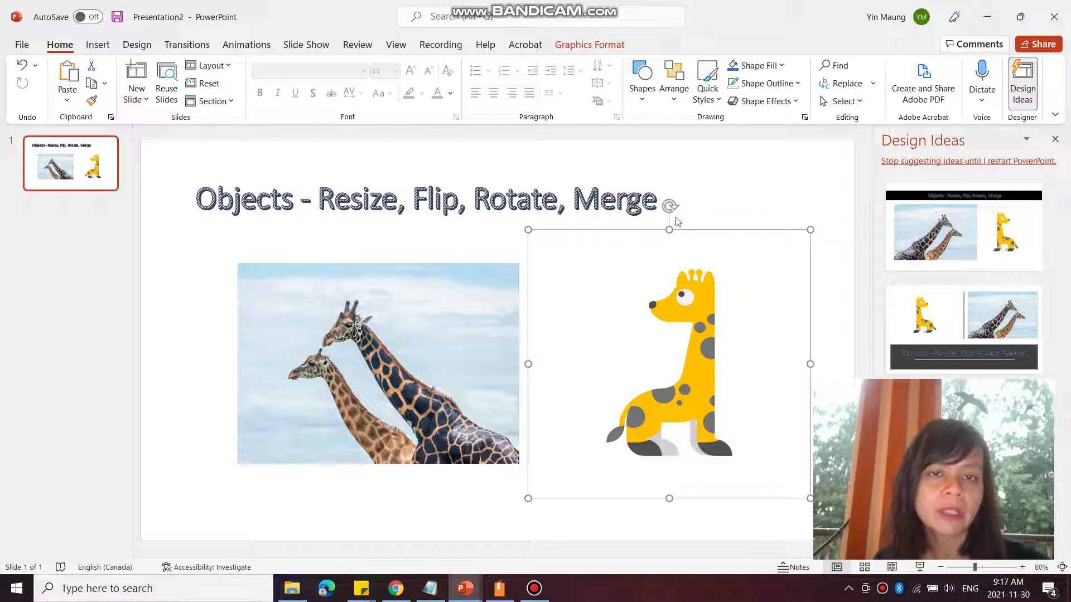
pyautogui.moveTo(670, 205); pyautogui.dragTo(724, 242)
pyautogui.moveTo(717, 303); pyautogui.dragTo(686, 344)
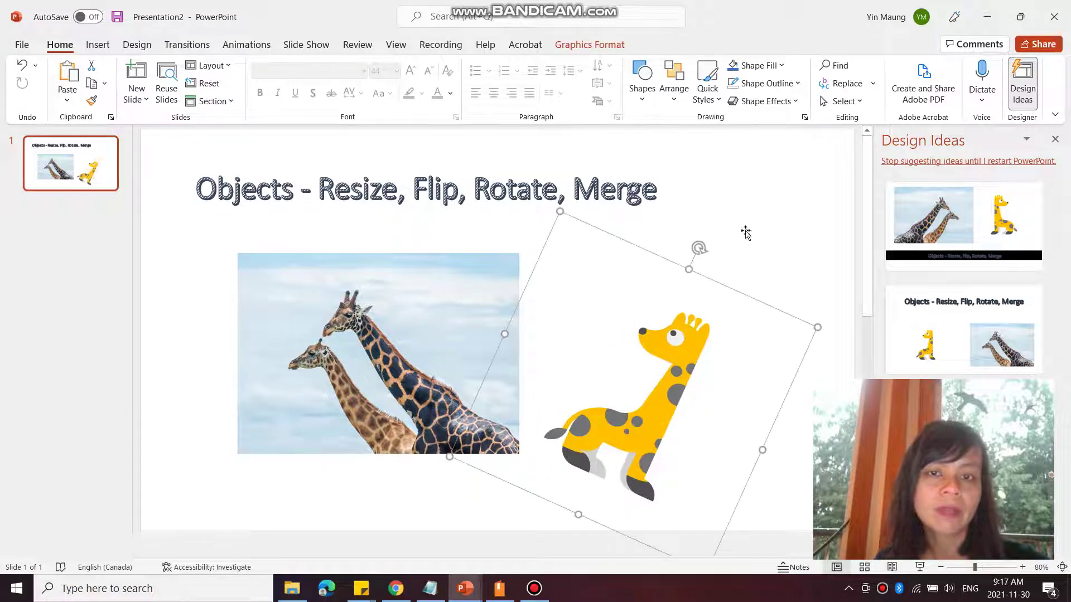
pyautogui.click(763, 187)
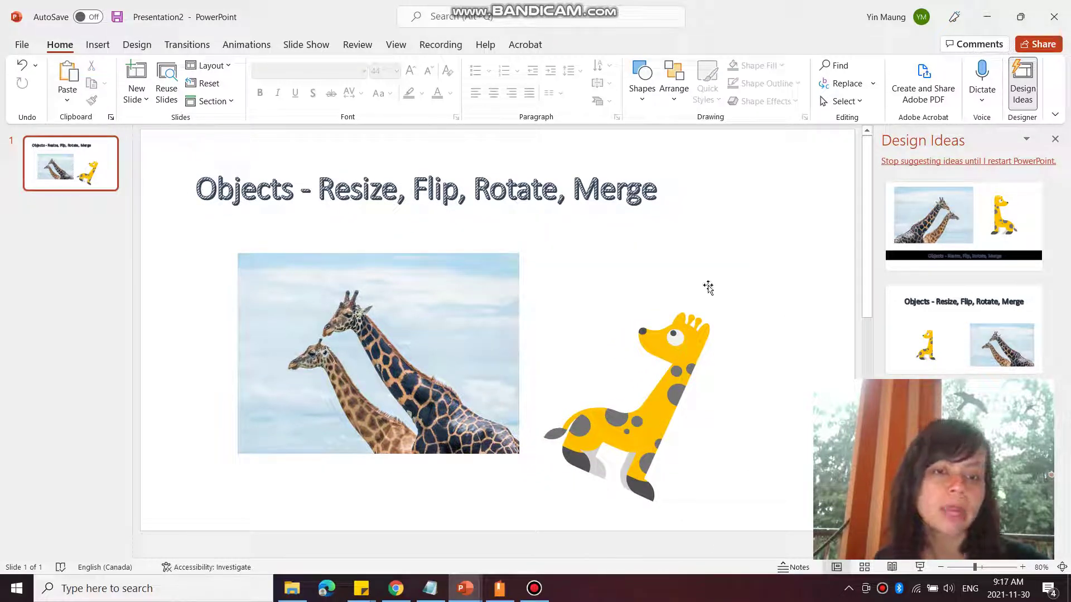
pyautogui.click(485, 365)
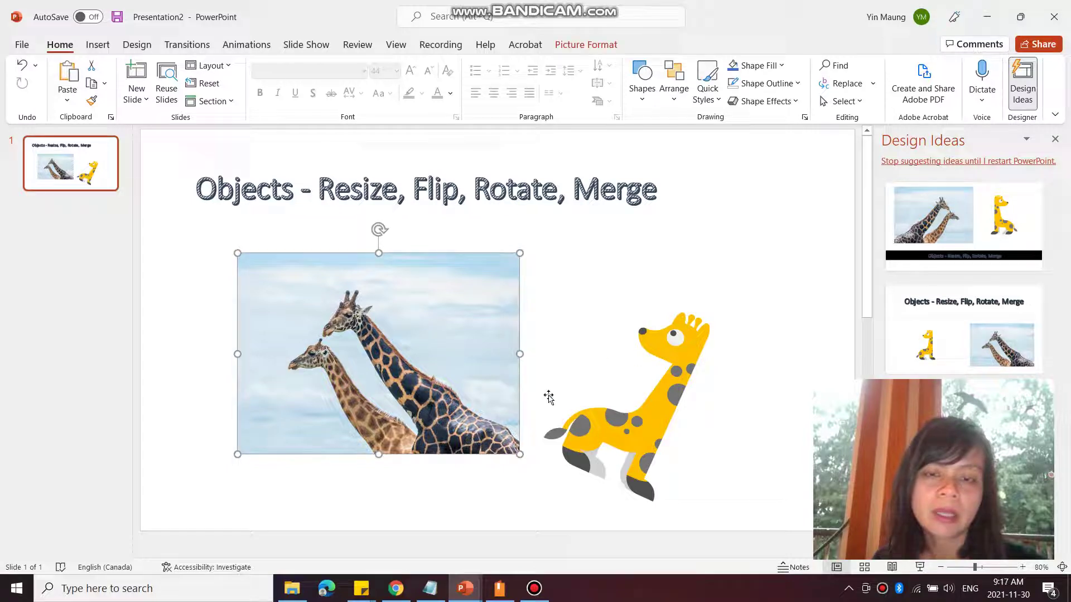
pyautogui.moveTo(609, 431); pyautogui.dragTo(657, 422)
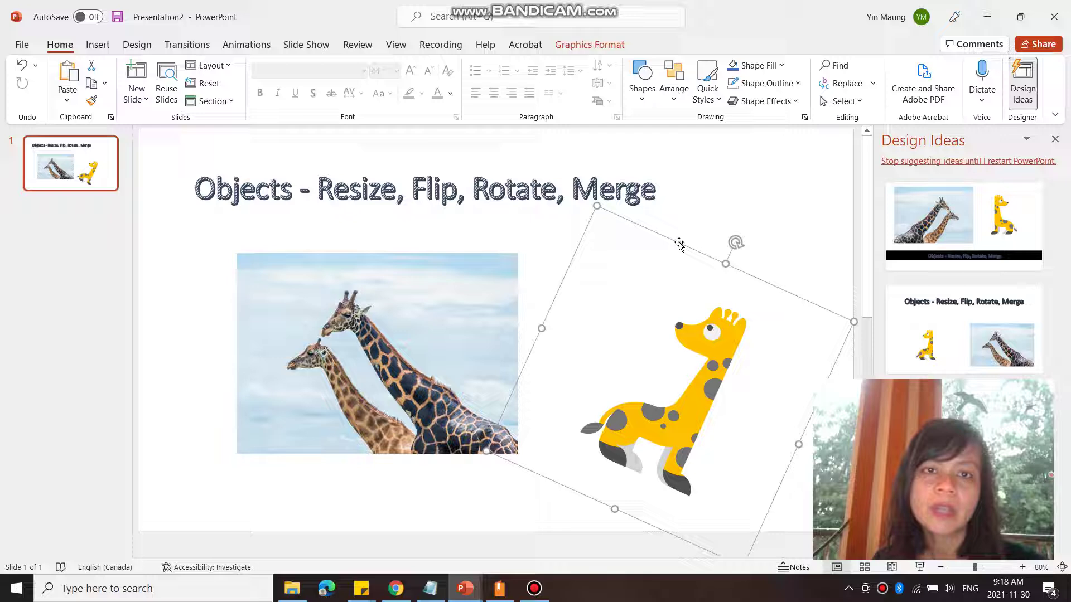
pyautogui.click(710, 207)
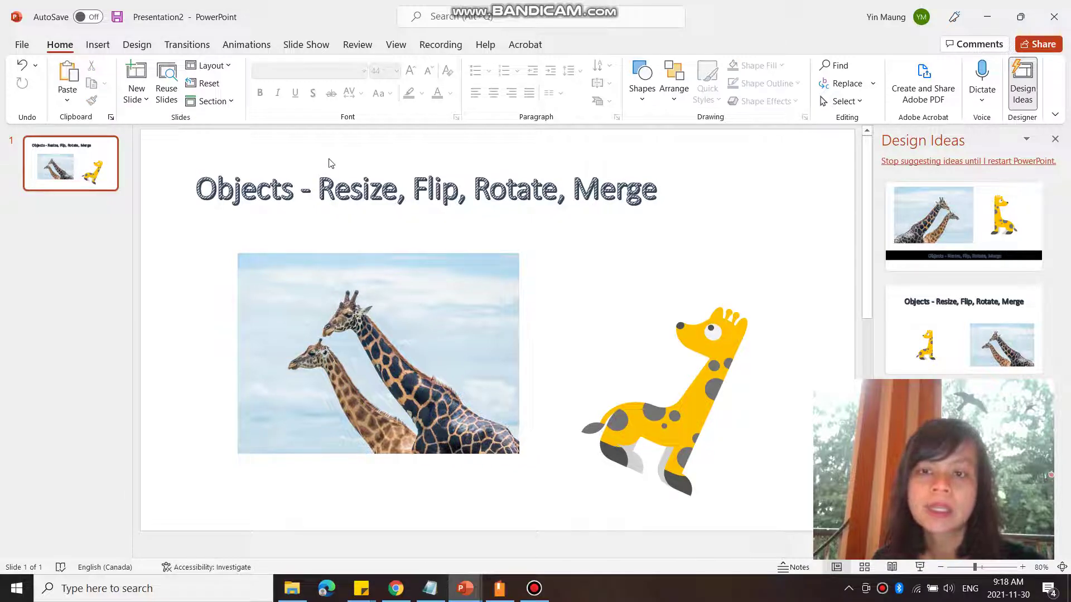
# Step: Add a new slide after slide 1 and delete its text and title placeholders
pyautogui.click(77, 170)
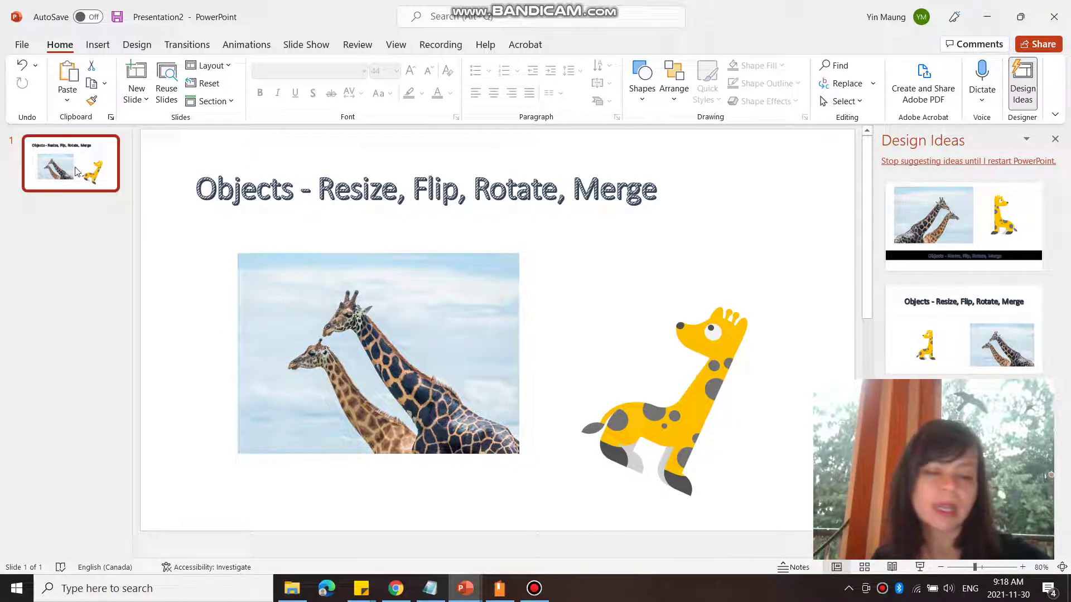
pyautogui.press('Return')
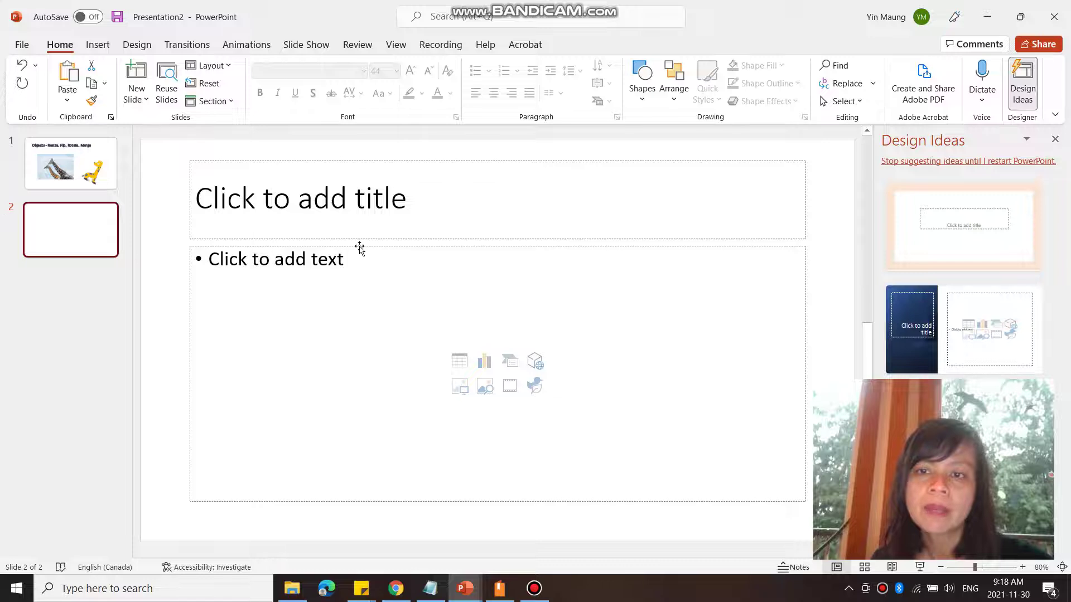
pyautogui.click(359, 249)
pyautogui.press('Delete')
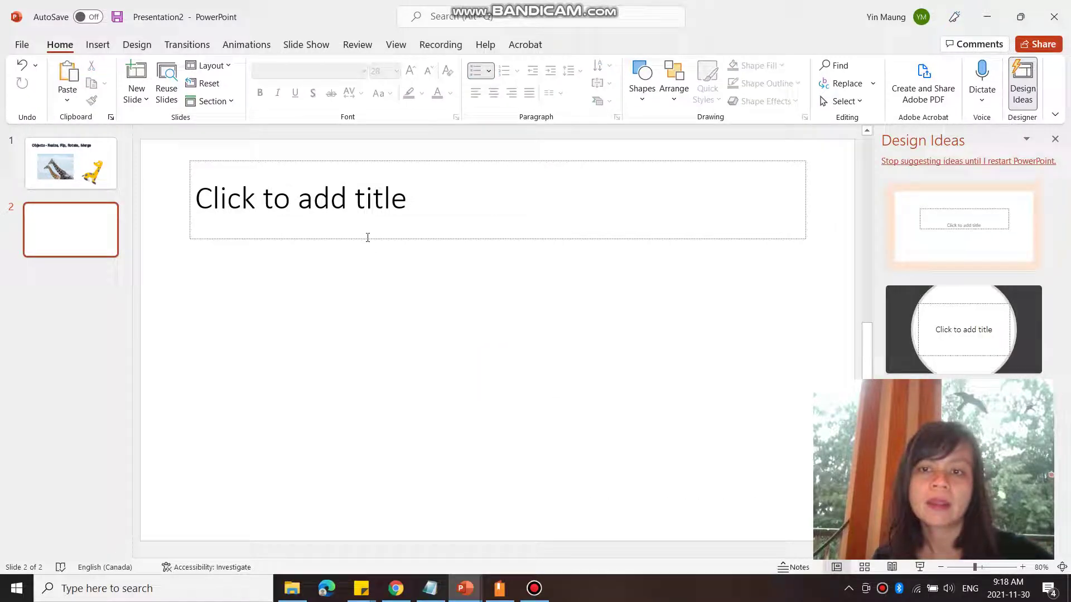
pyautogui.click(370, 241)
pyautogui.press('Delete')
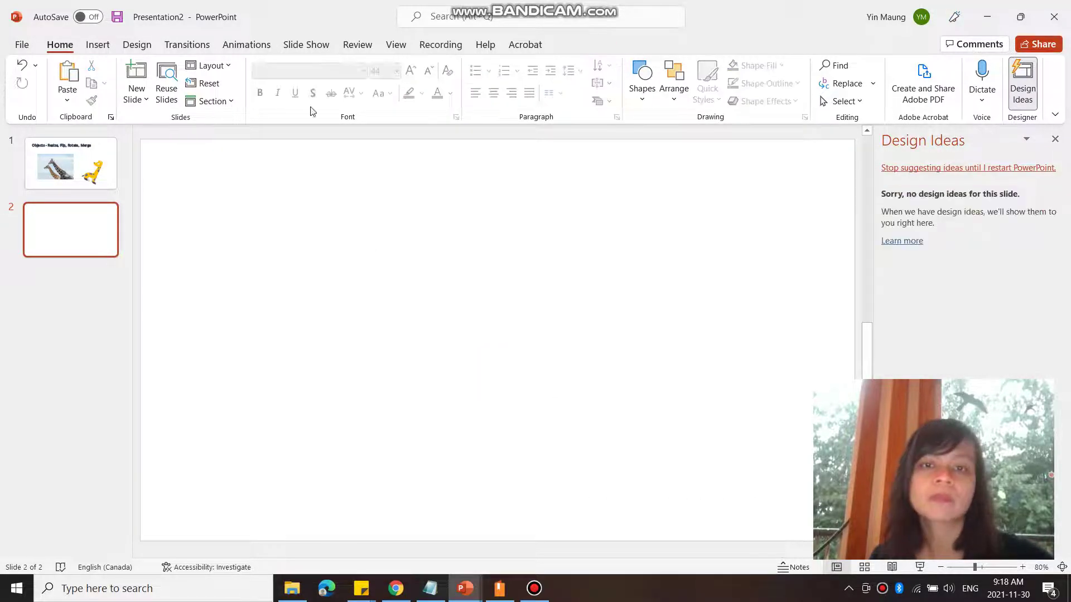
# Step: Draw a rectangle on slide 2 and give it a gold fill shape style
pyautogui.click(642, 94)
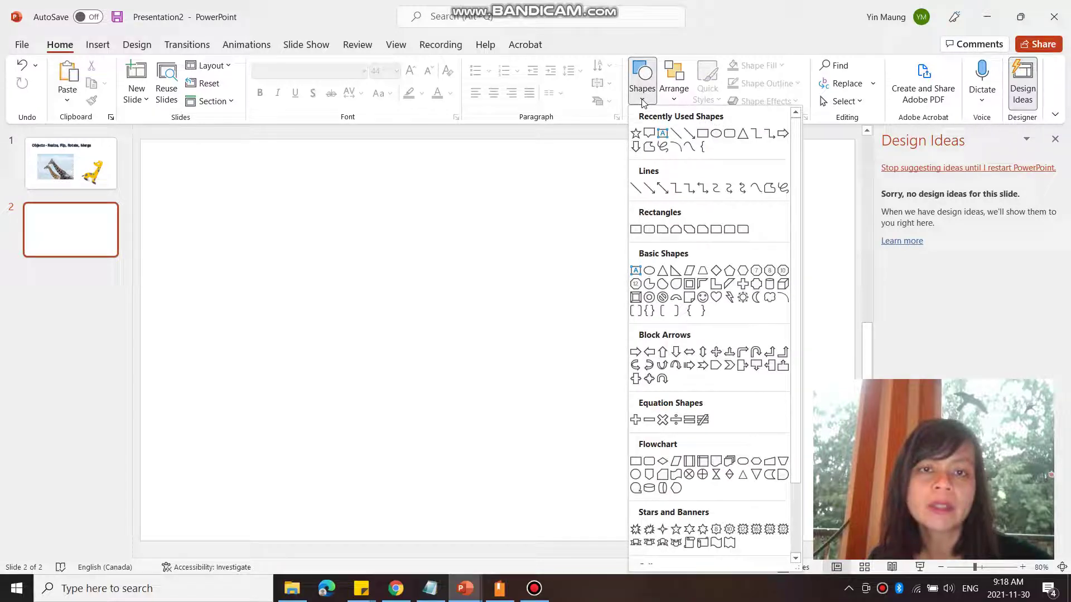
pyautogui.click(704, 133)
pyautogui.moveTo(176, 244); pyautogui.dragTo(447, 423)
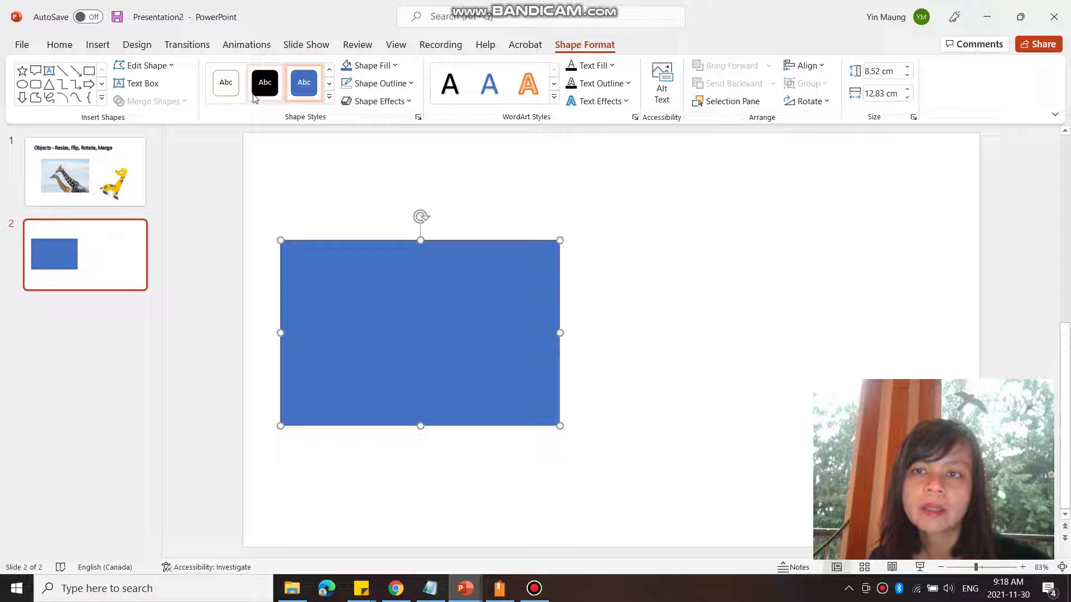
pyautogui.click(226, 83)
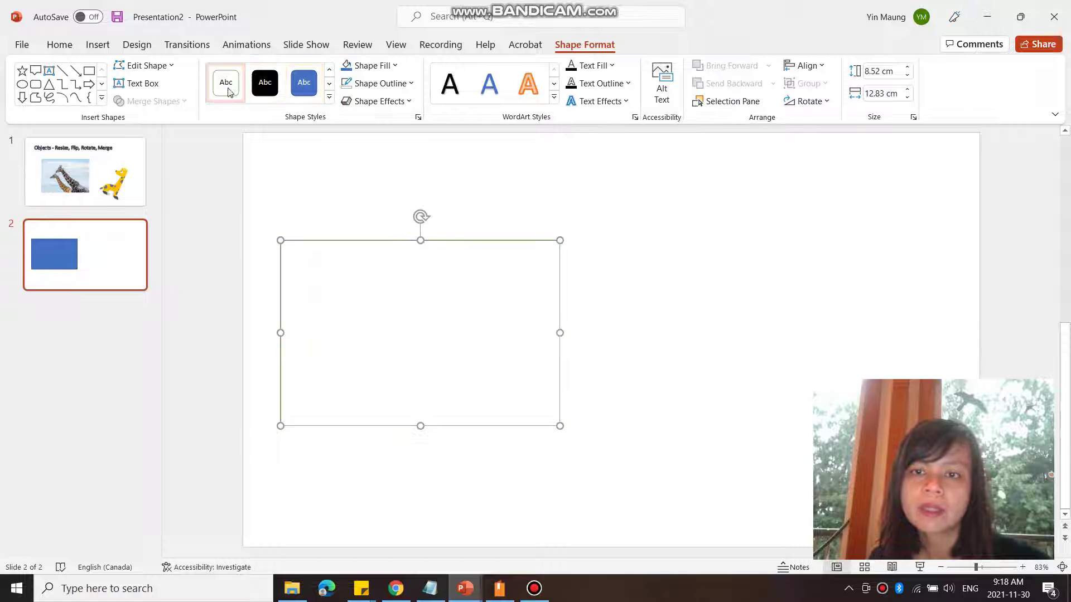
pyautogui.click(329, 97)
pyautogui.click(388, 162)
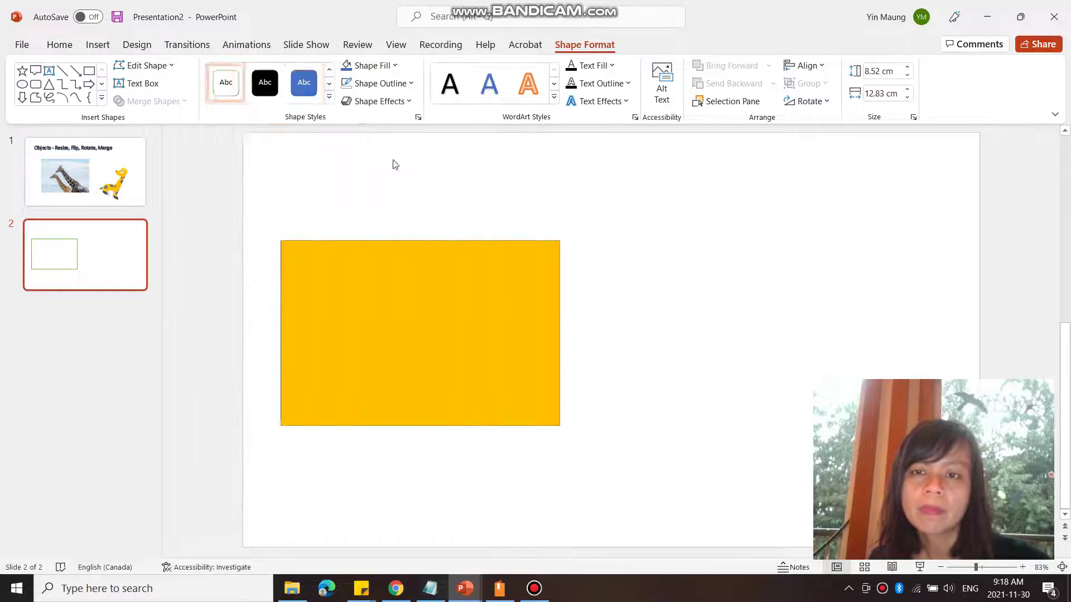
pyautogui.click(631, 246)
# Step: Draw a circle right of the rectangle with the same gold fill style
pyautogui.click(643, 90)
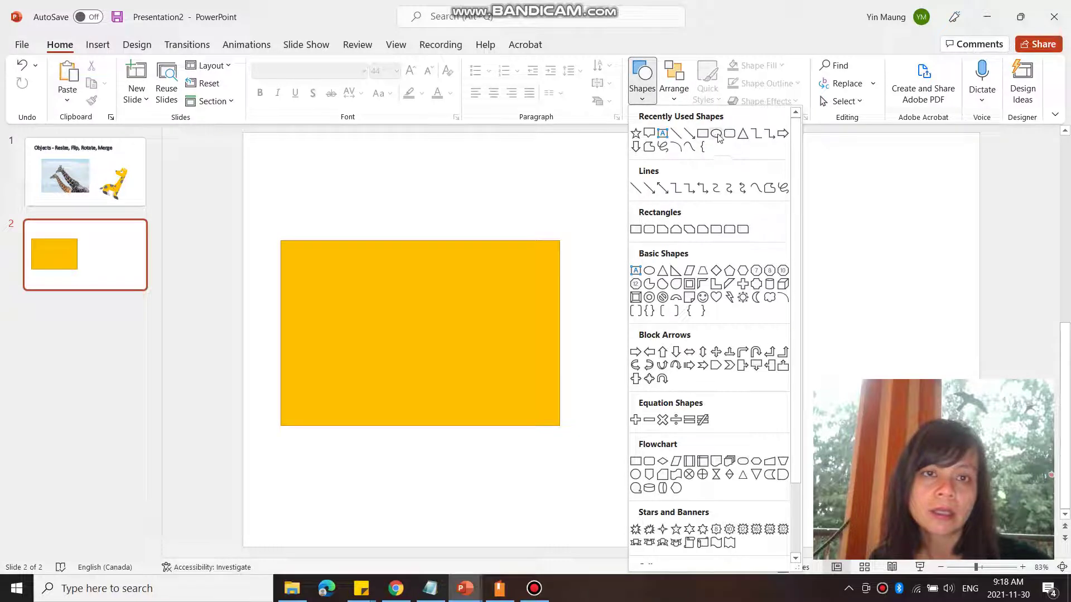
pyautogui.click(635, 217)
pyautogui.moveTo(636, 244); pyautogui.dragTo(790, 363)
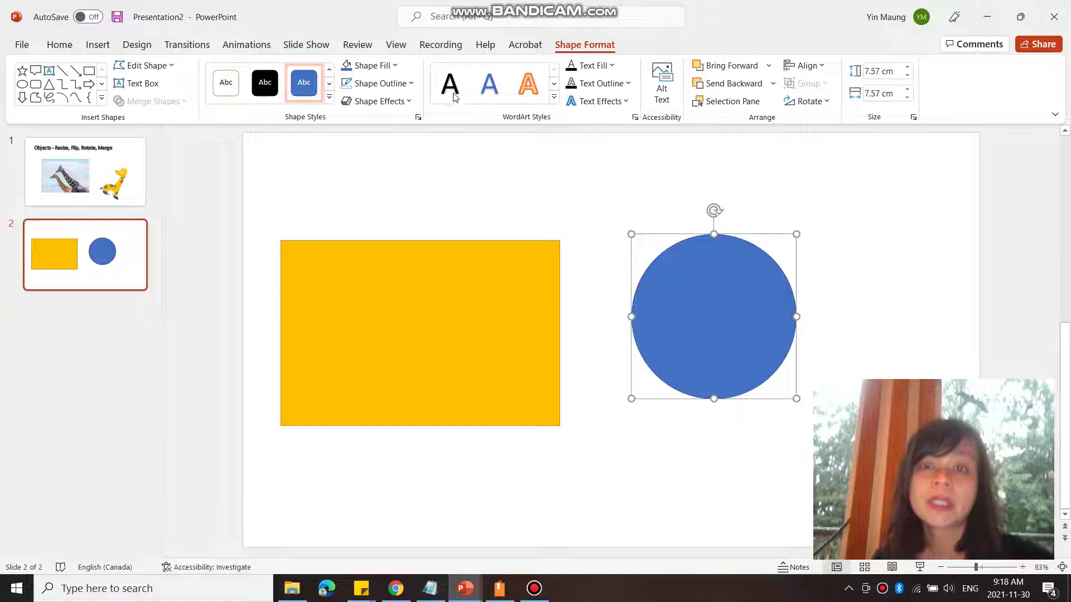
pyautogui.click(329, 97)
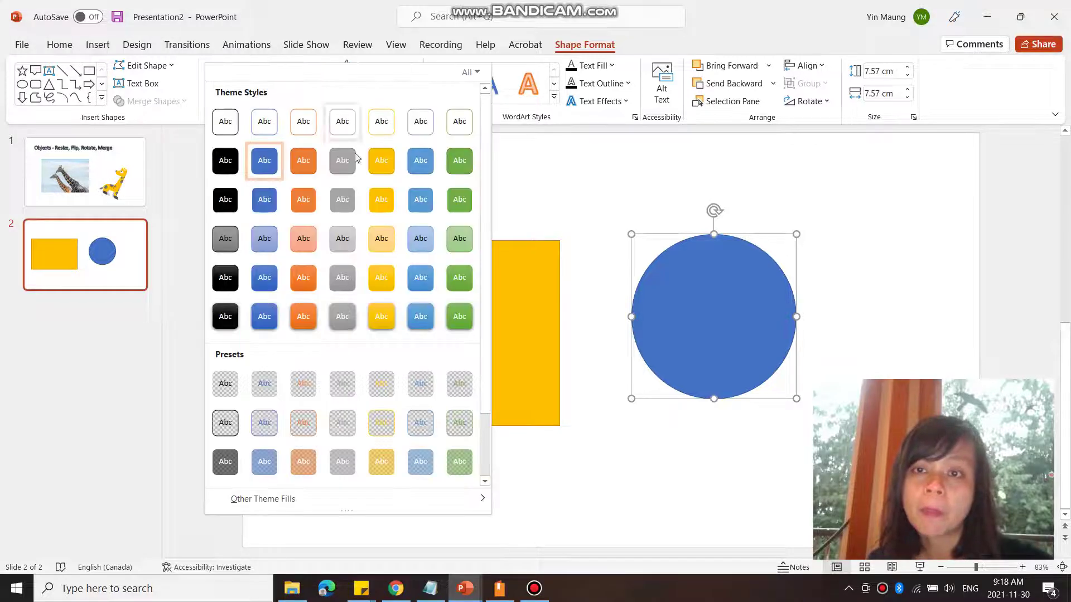
pyautogui.click(374, 161)
pyautogui.click(634, 208)
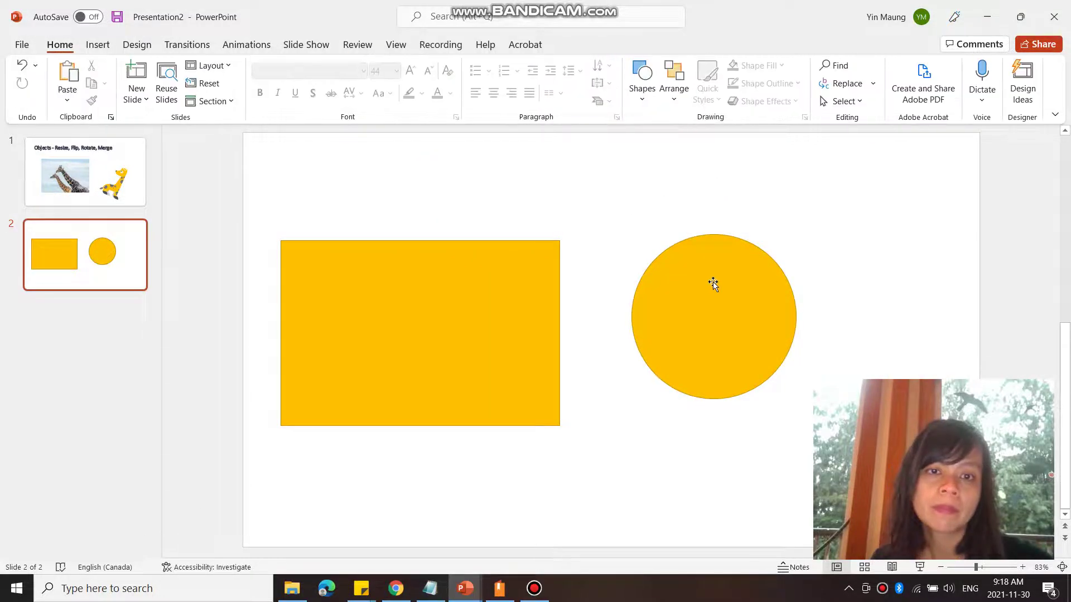
# Step: Move the circle over the rectangle's right edge and select both shapes
pyautogui.moveTo(712, 284); pyautogui.dragTo(600, 294)
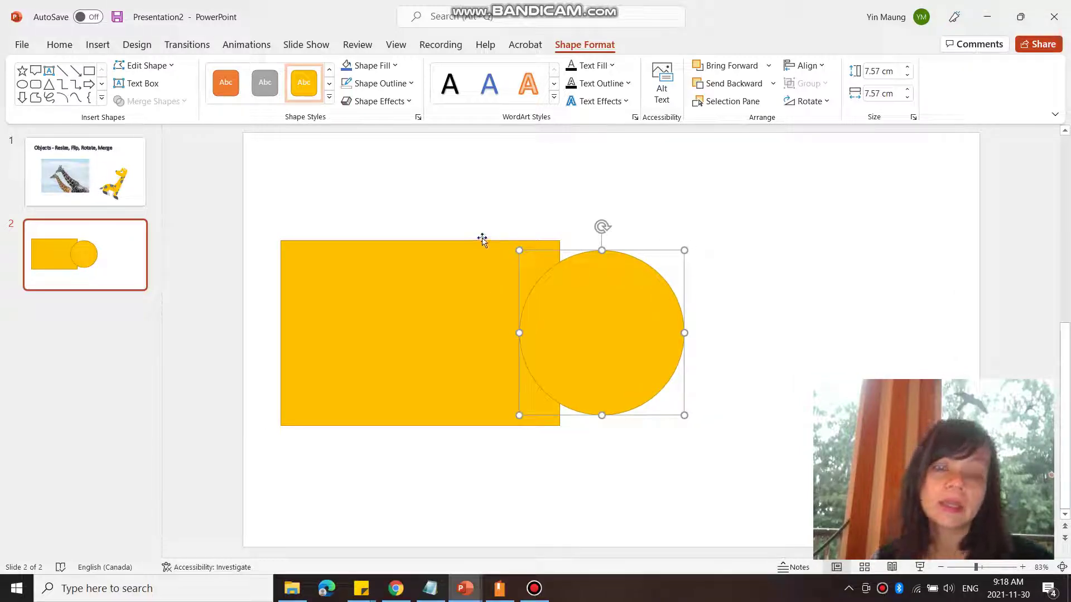
pyautogui.keyDown('shift'); pyautogui.click(446, 296); pyautogui.keyUp('shift')
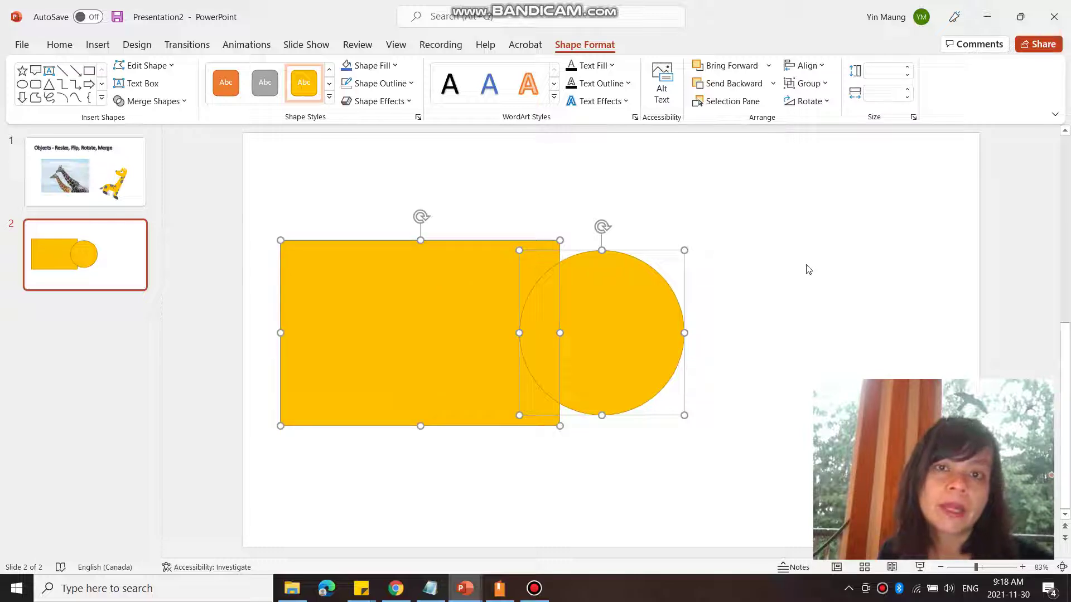
pyautogui.scroll(2, 570, 52)
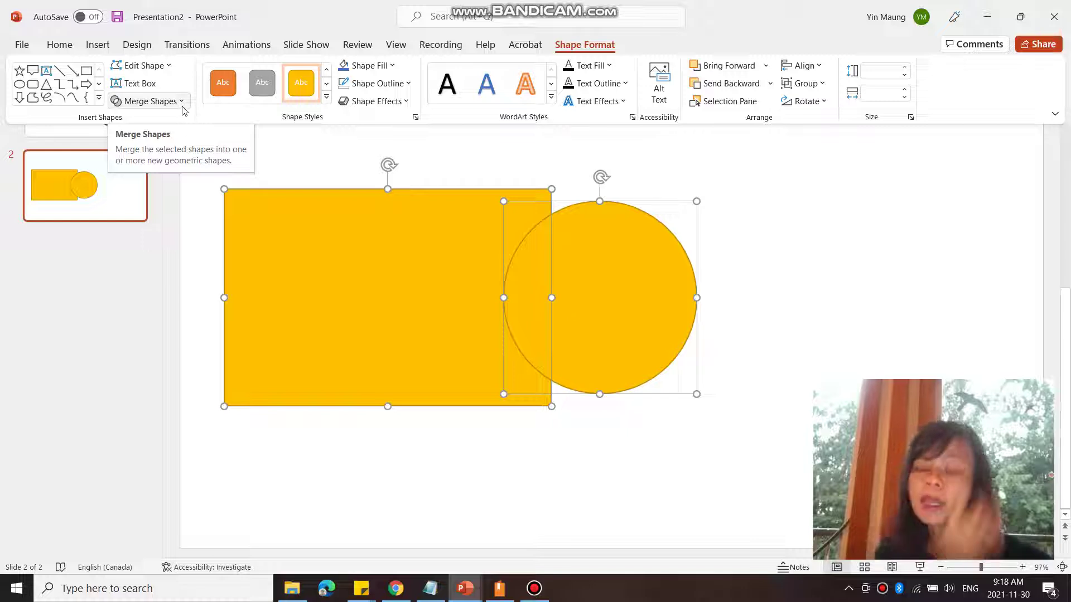
# Step: Apply Merge Shapes > Fragment, then pull the half-circle right and rectangle piece left
pyautogui.click(183, 101)
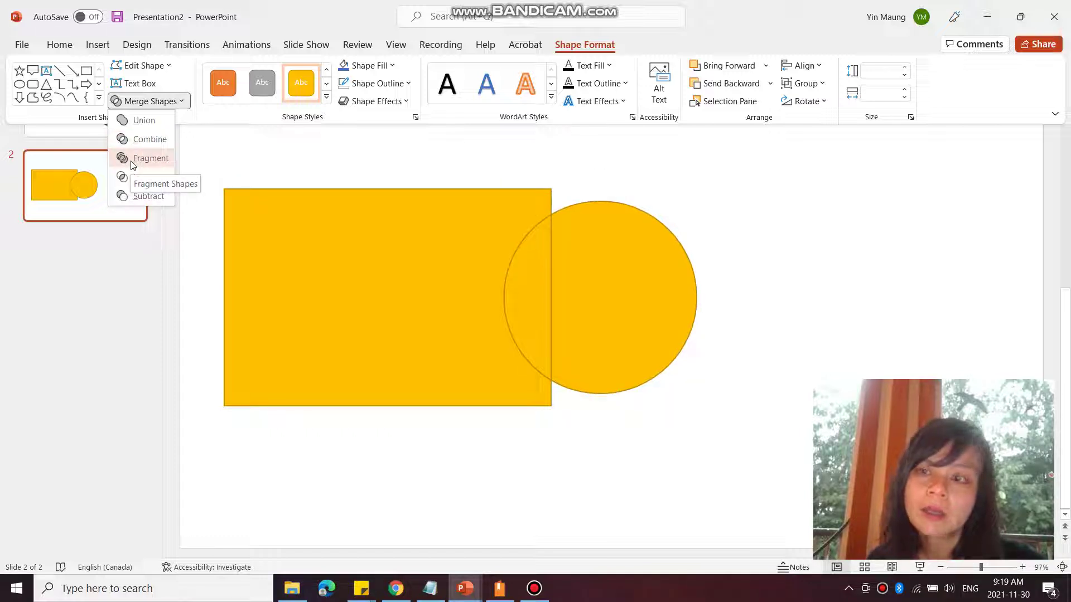
pyautogui.click(132, 165)
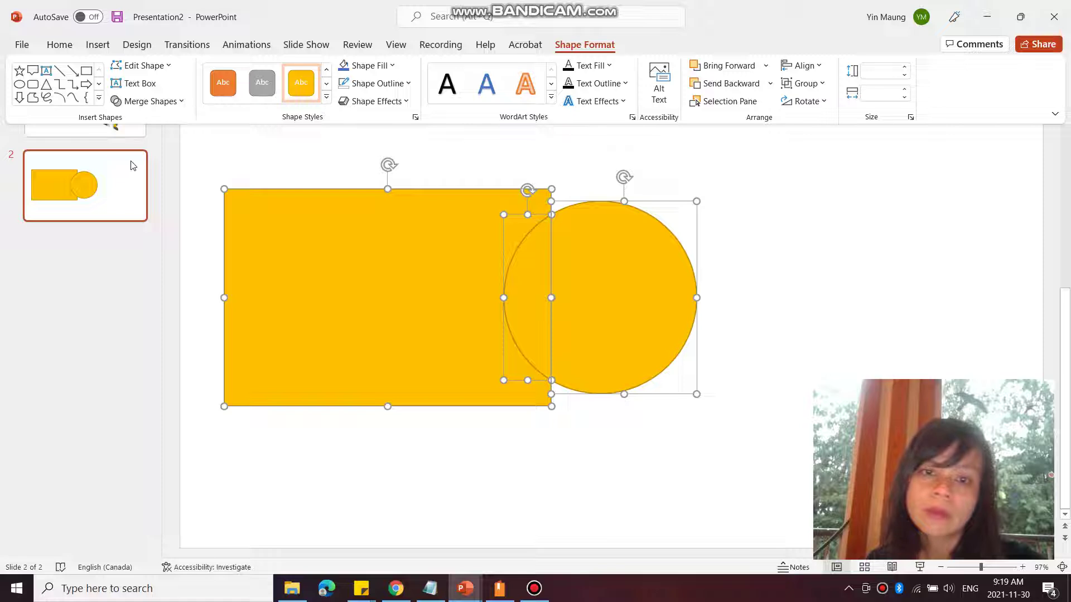
pyautogui.click(783, 275)
pyautogui.moveTo(591, 262); pyautogui.dragTo(633, 270)
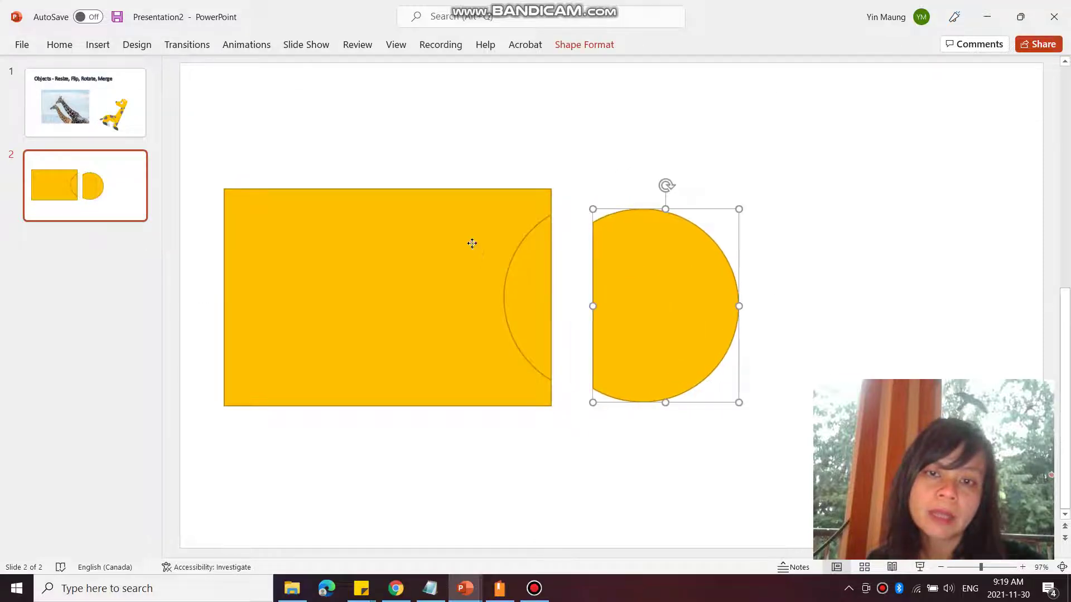
pyautogui.moveTo(442, 256); pyautogui.dragTo(420, 255)
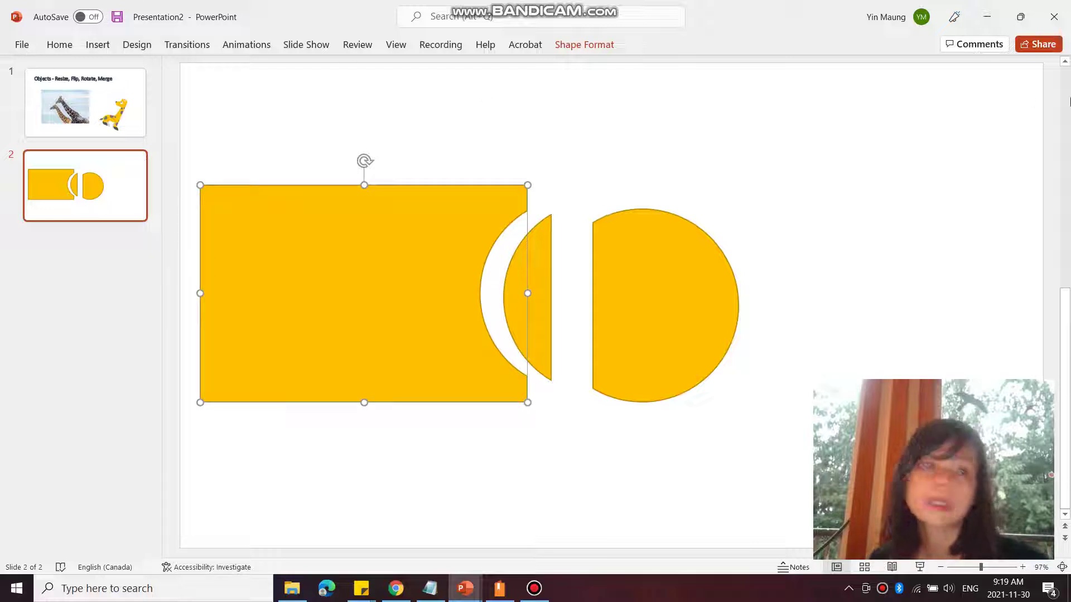
# Step: Set the ribbon display option to Always show Ribbon
pyautogui.click(583, 45)
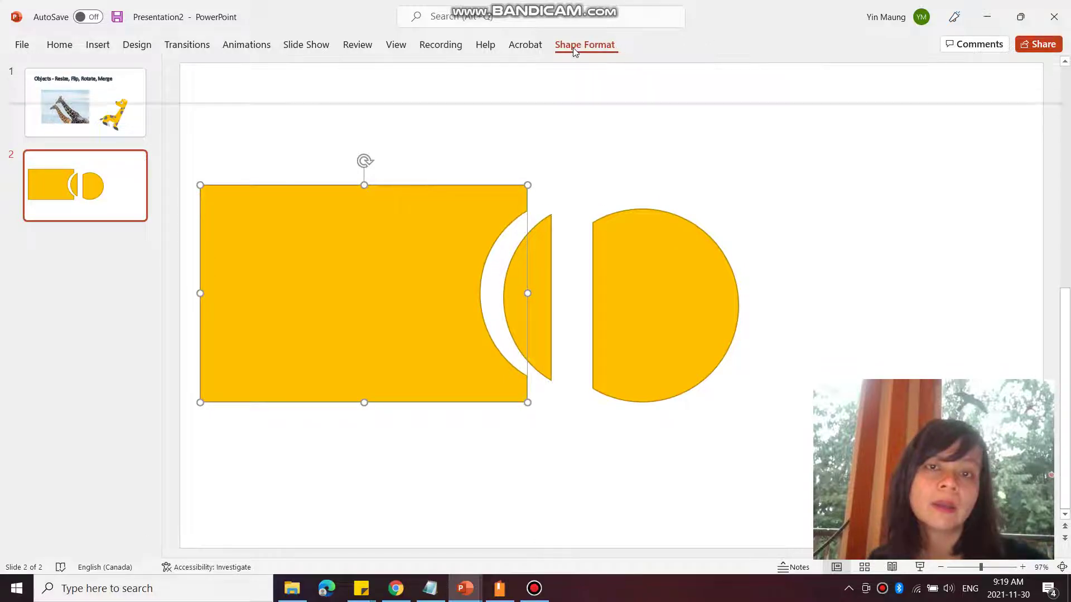
pyautogui.click(1055, 116)
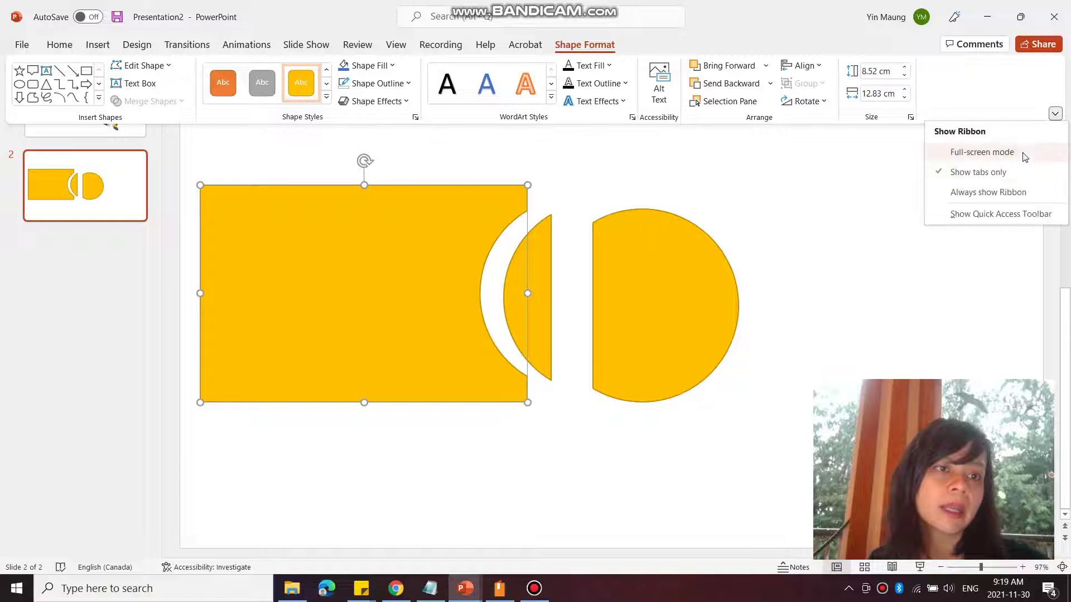
pyautogui.click(1021, 195)
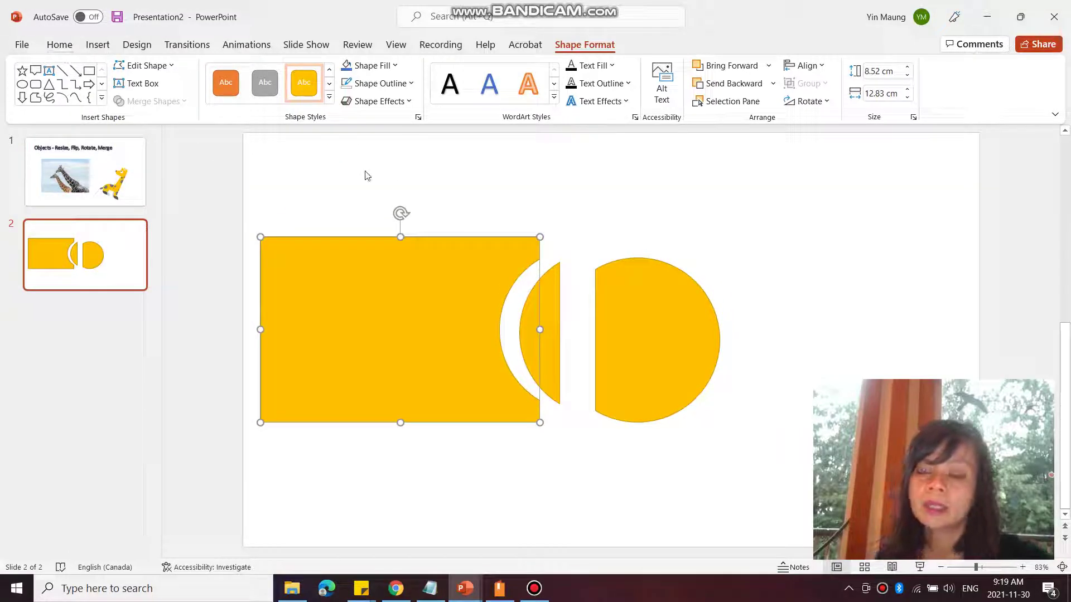
# Step: Undo the fragment twice and move the circle back over the rectangle's right edge
pyautogui.hotkey('ctrl', 'z')
pyautogui.hotkey('ctrl', 'z')
pyautogui.hotkey('ctrl', 'z')
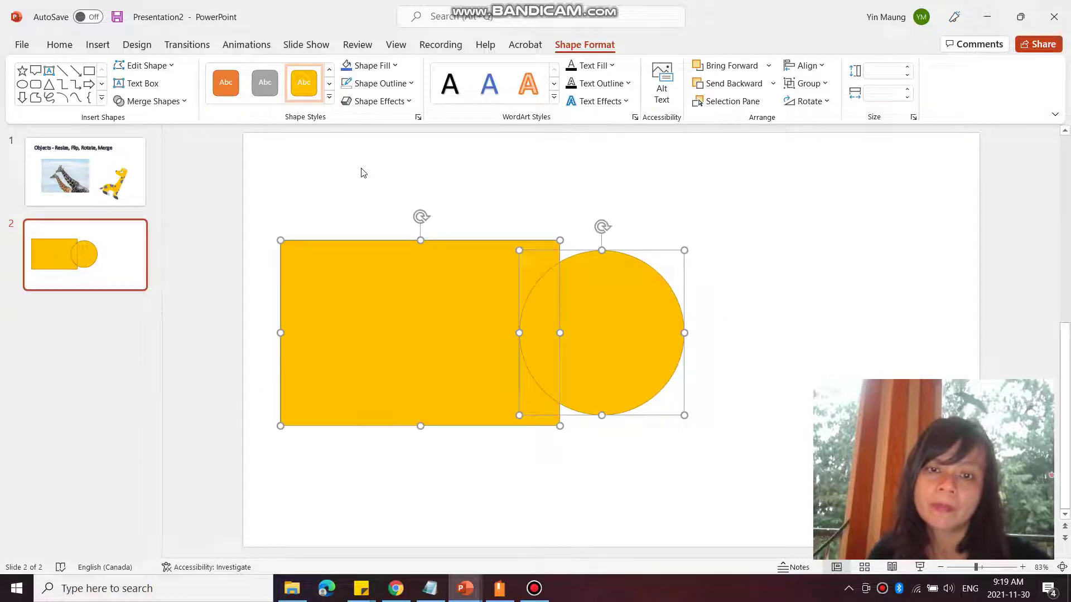
pyautogui.hotkey('ctrl', 'z')
pyautogui.moveTo(757, 300); pyautogui.dragTo(616, 315)
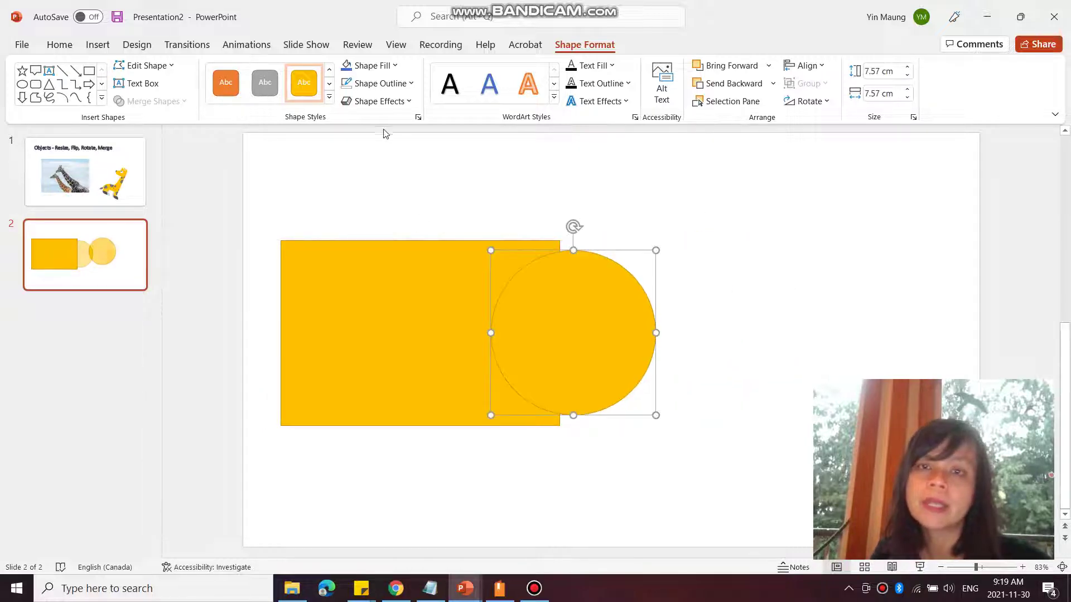
pyautogui.keyDown('shift'); pyautogui.click(397, 292); pyautogui.keyUp('shift')
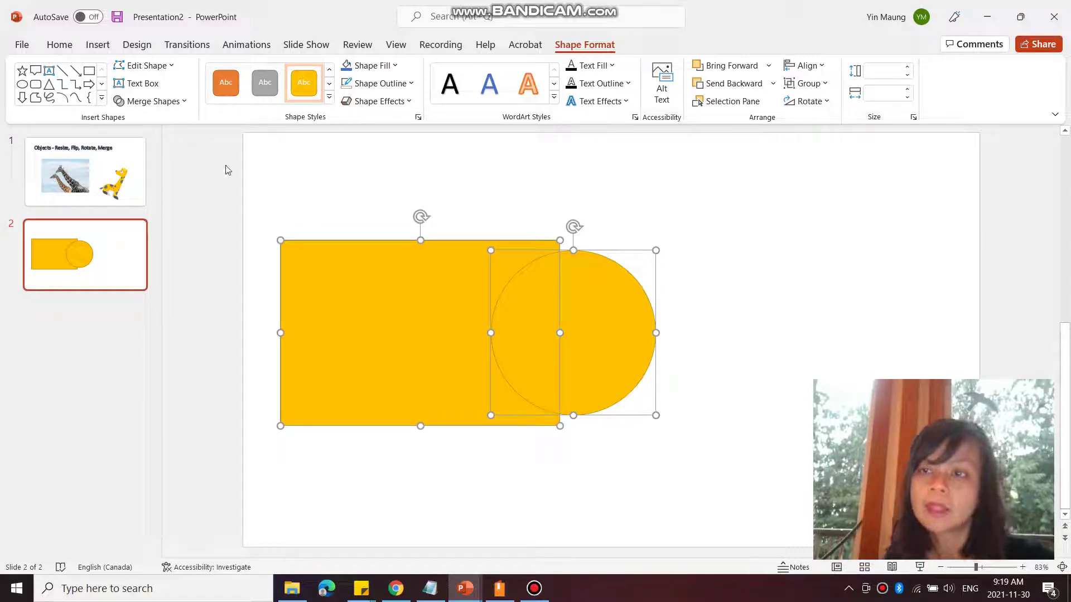
pyautogui.click(399, 199)
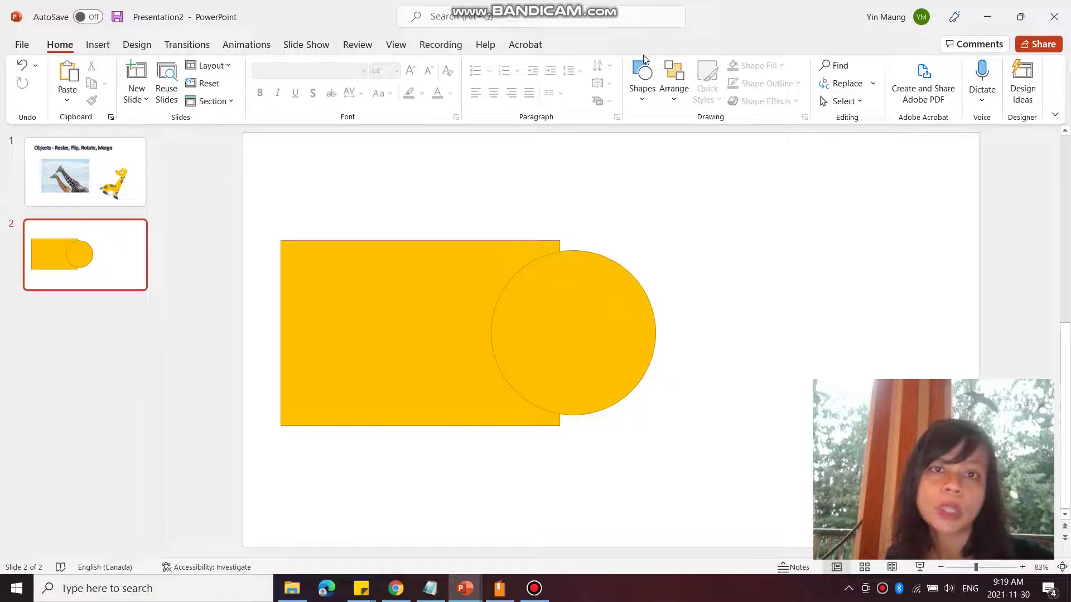
pyautogui.click(547, 337)
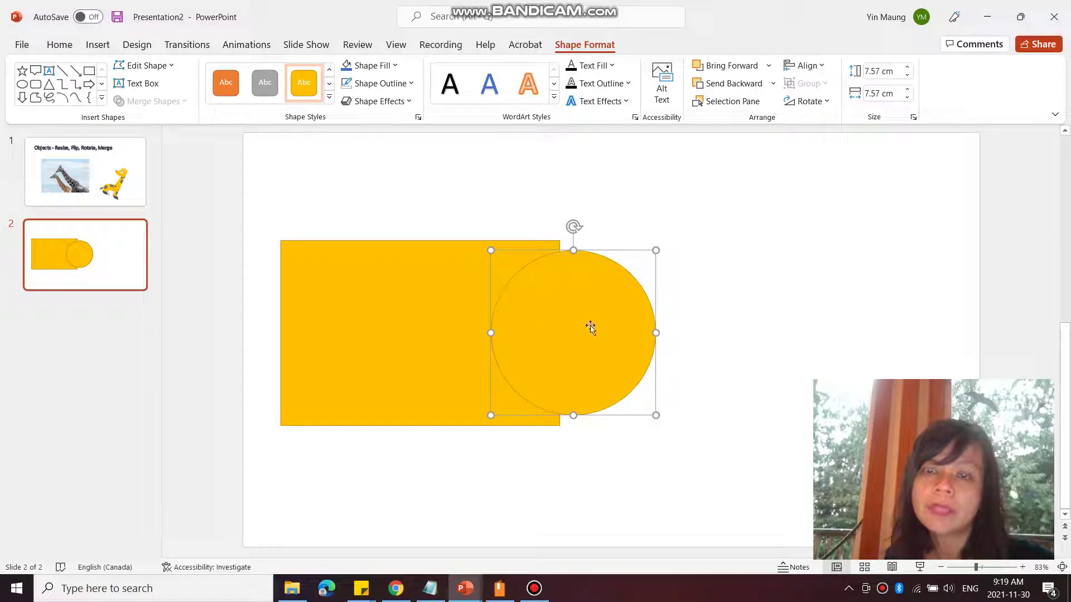
# Step: With circle then rectangle selected, apply Merge Shapes > Subtract to leave a half-circle
pyautogui.keyDown('shift'); pyautogui.click(424, 311); pyautogui.keyUp('shift')
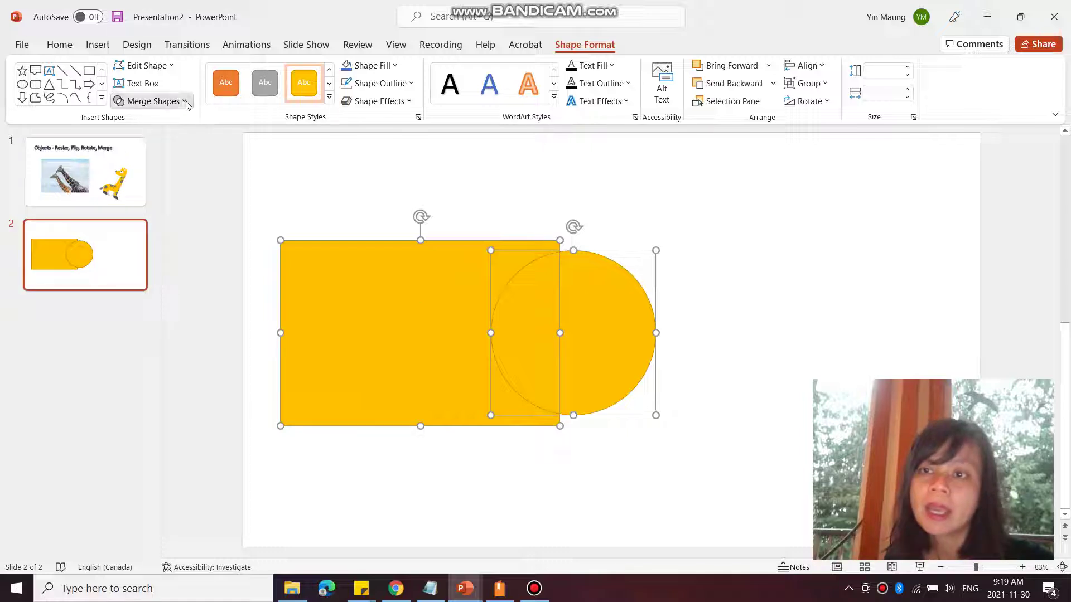
pyautogui.click(154, 101)
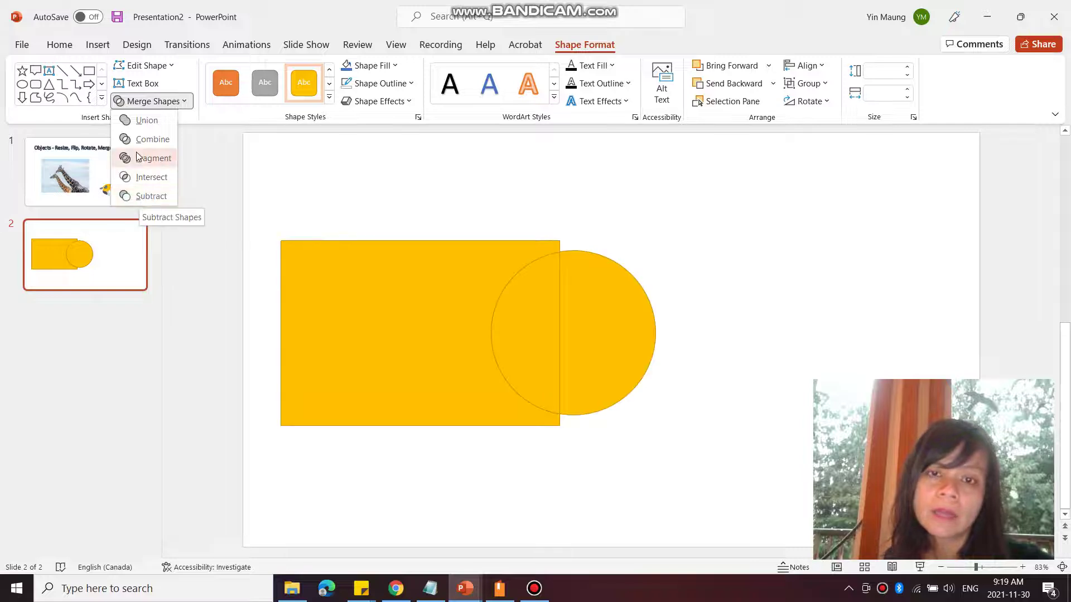
pyautogui.click(150, 197)
pyautogui.click(503, 378)
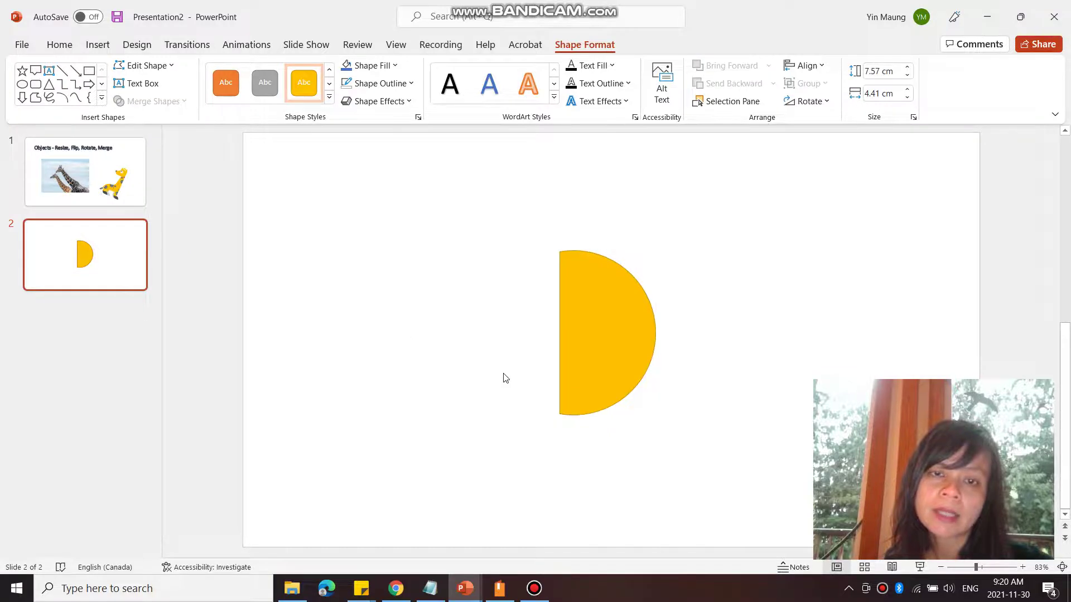